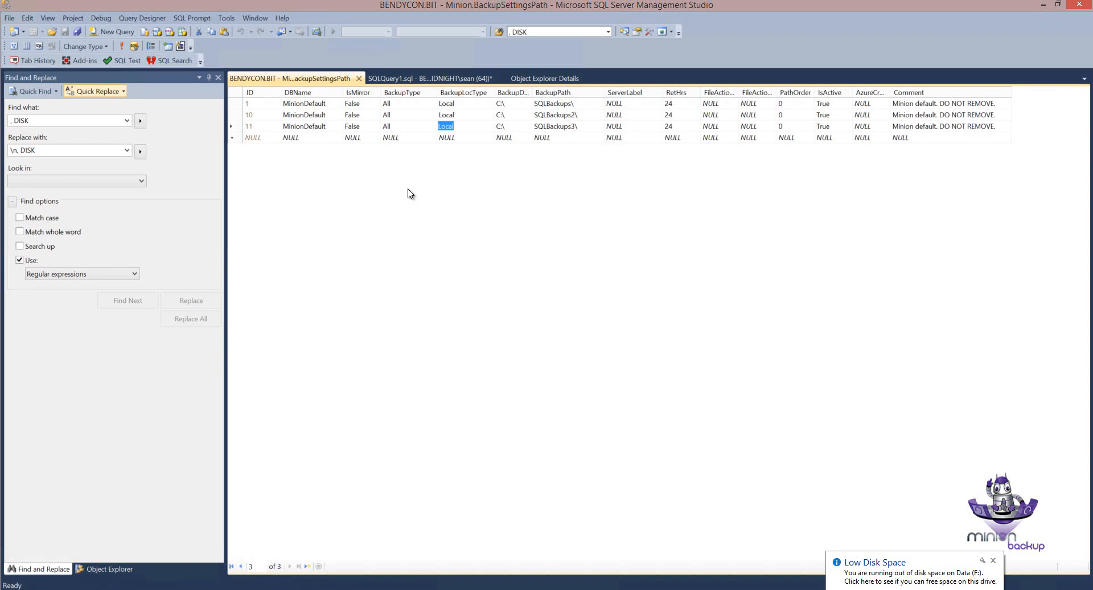
Show the Object Explorer, collapse the Minion.BackupLogDetails table and select the Minion.BackupSettingsPath table
click(80, 566)
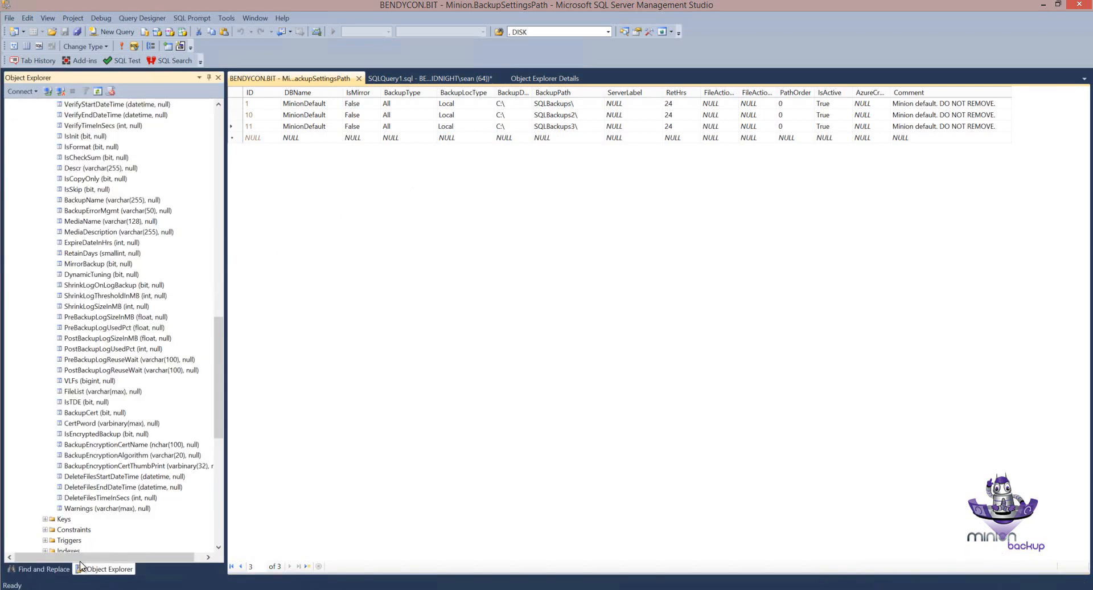
drag(218, 362, 94, 186)
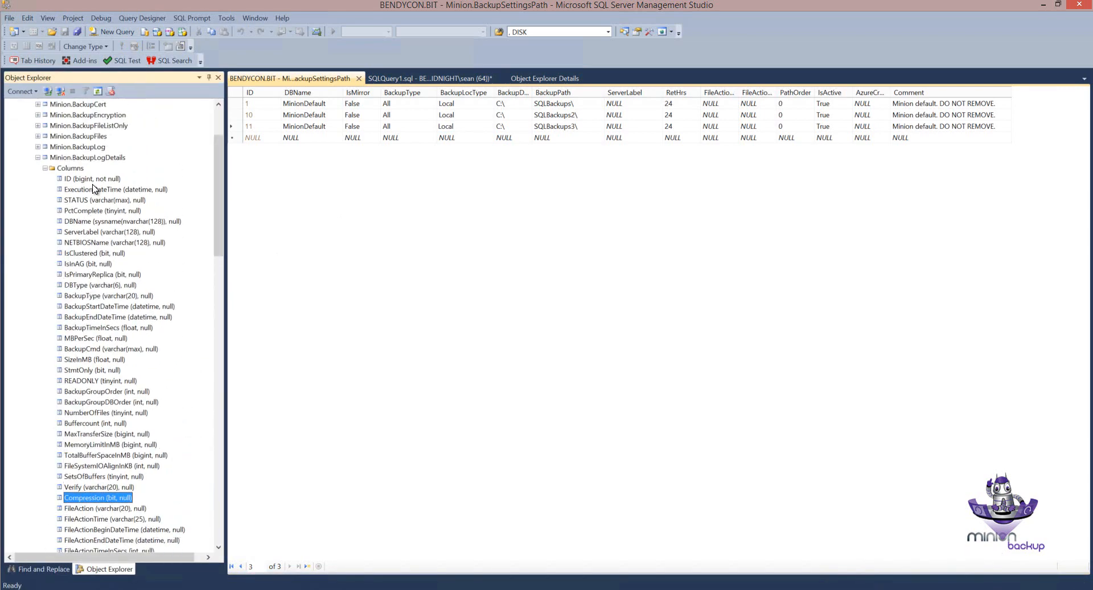
click(37, 161)
click(114, 212)
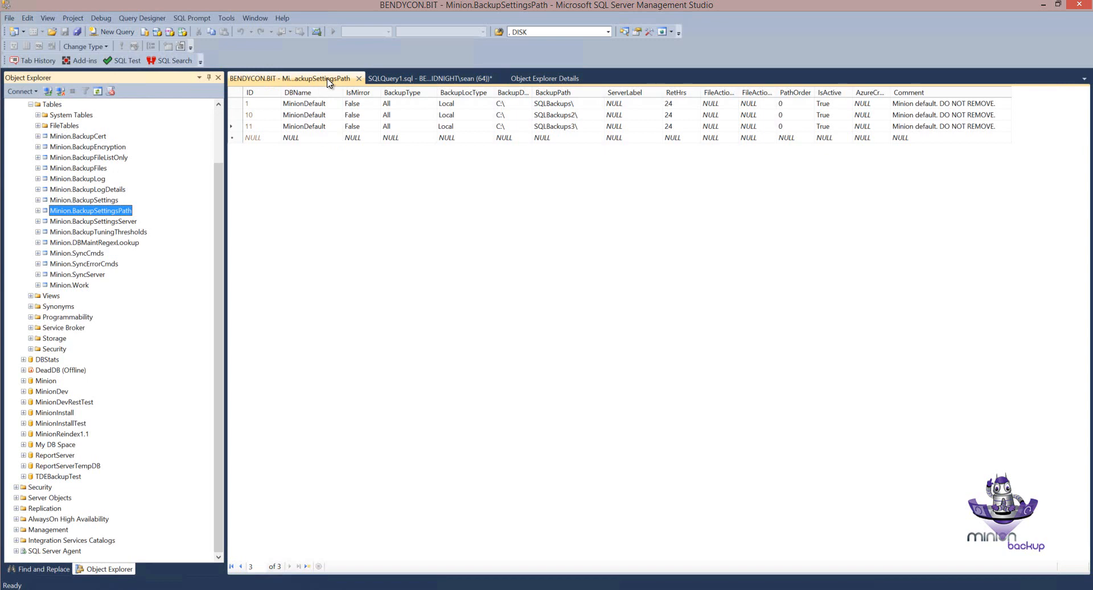
Examine the MinionDefault rows of Minion.BackupSettingsPath and compare their BackupPath values
click(237, 106)
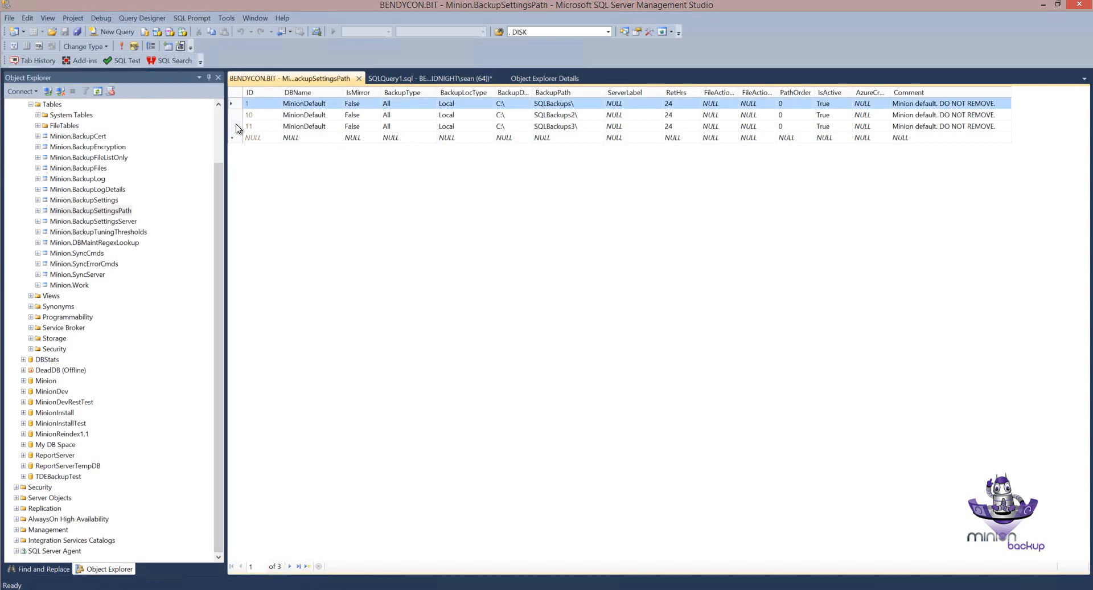
drag(236, 124, 238, 126)
click(298, 140)
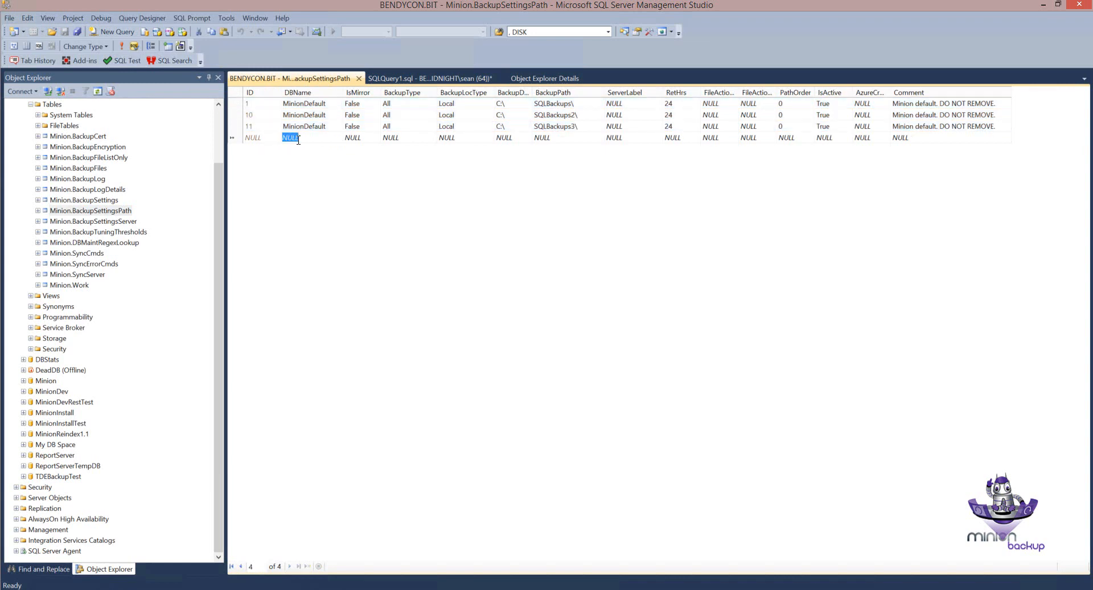
click(539, 103)
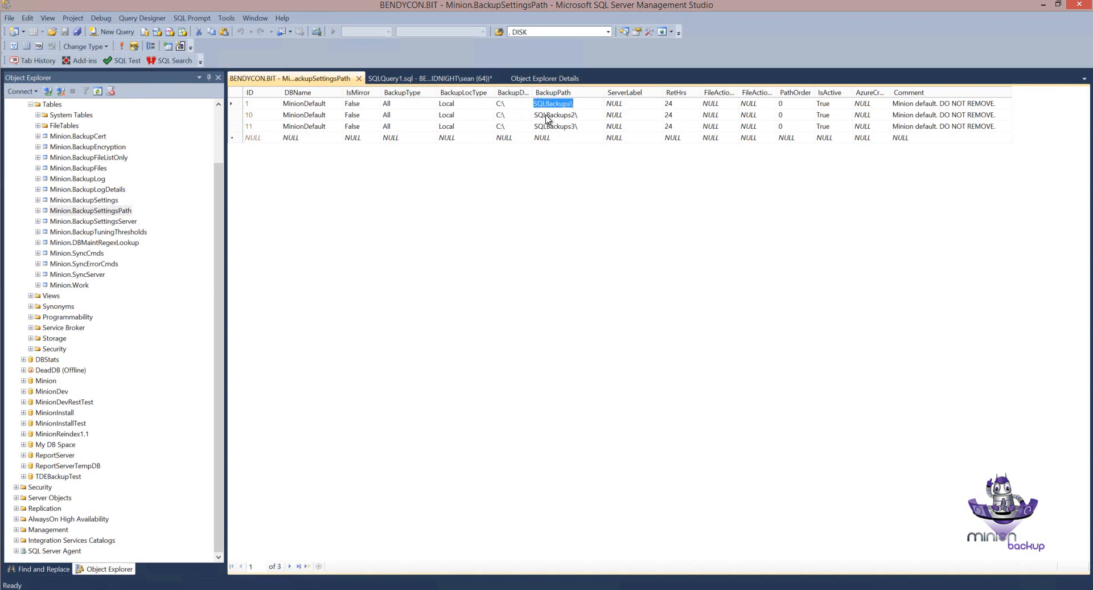
click(548, 115)
click(553, 126)
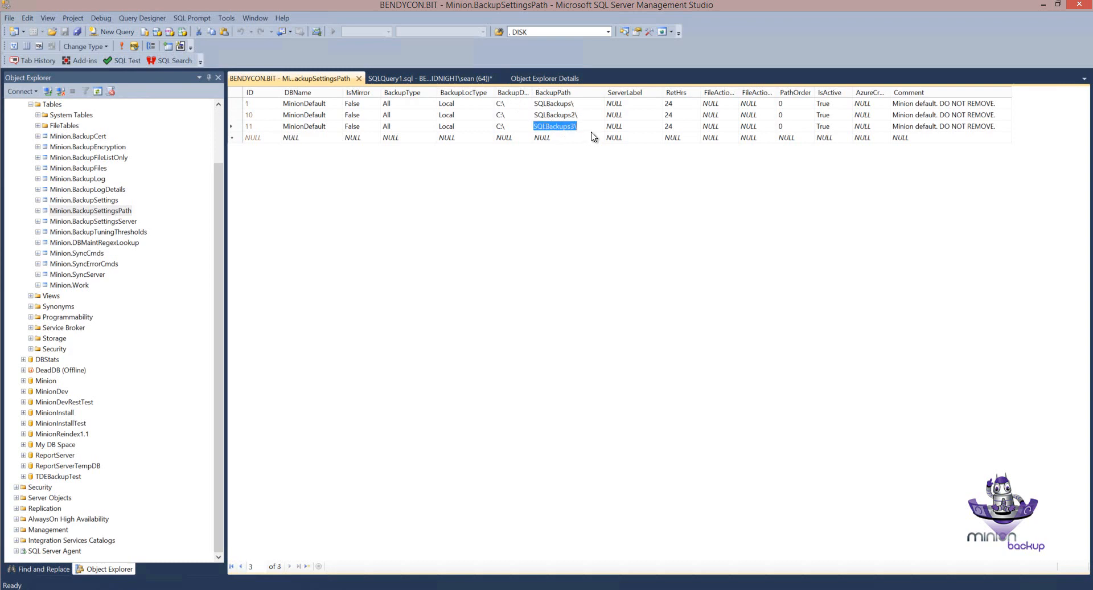
click(592, 130)
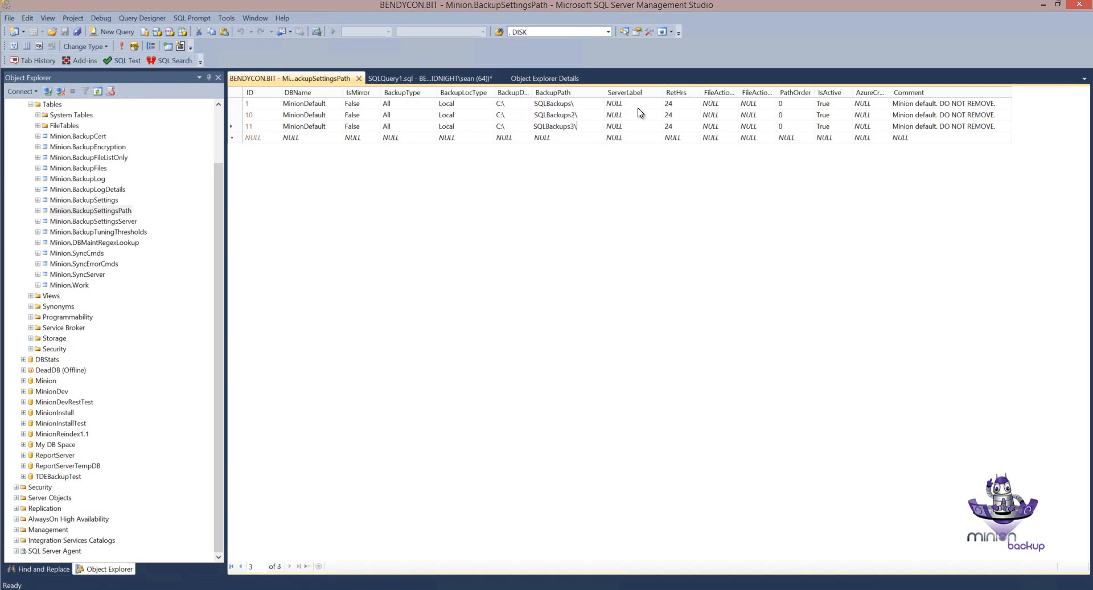
Check the RetHrs retention values across all the MinionDefault backup path rows
click(682, 104)
click(681, 115)
click(680, 127)
click(680, 126)
click(244, 105)
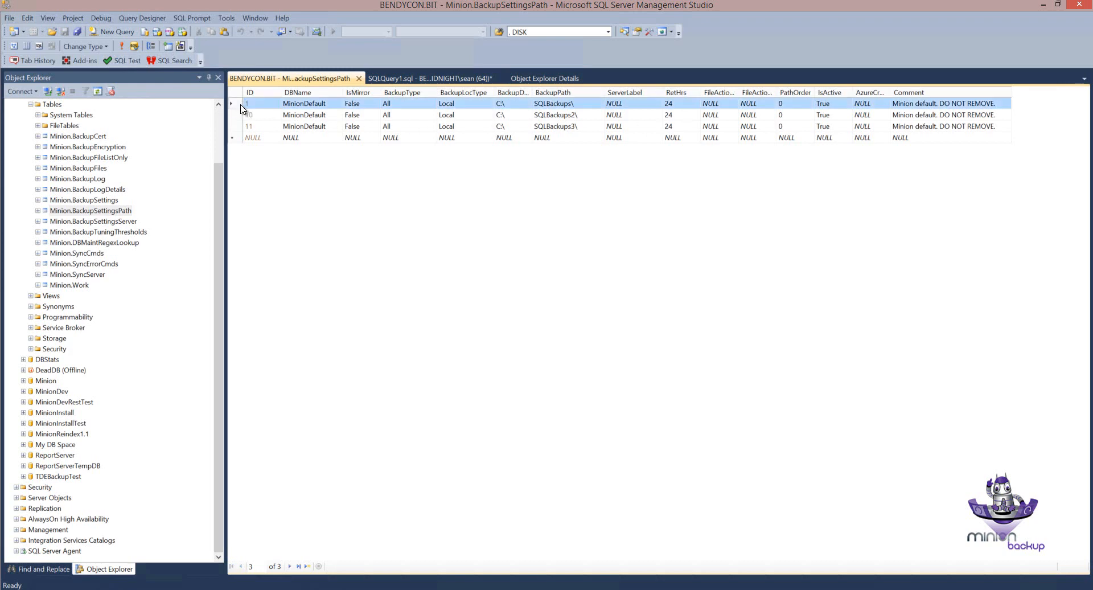
shift+click(236, 127)
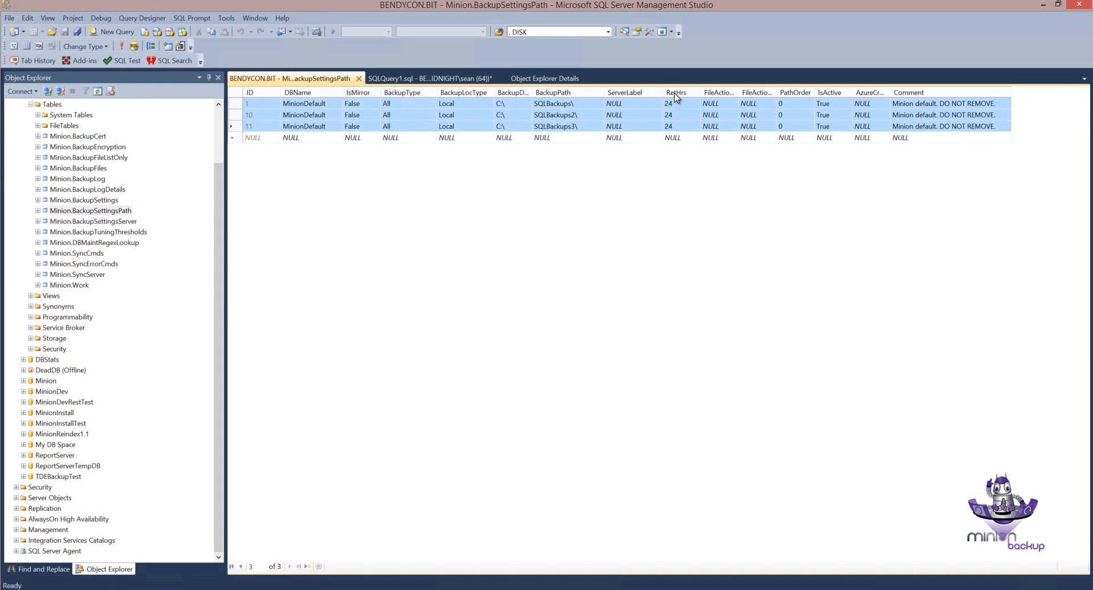
click(677, 116)
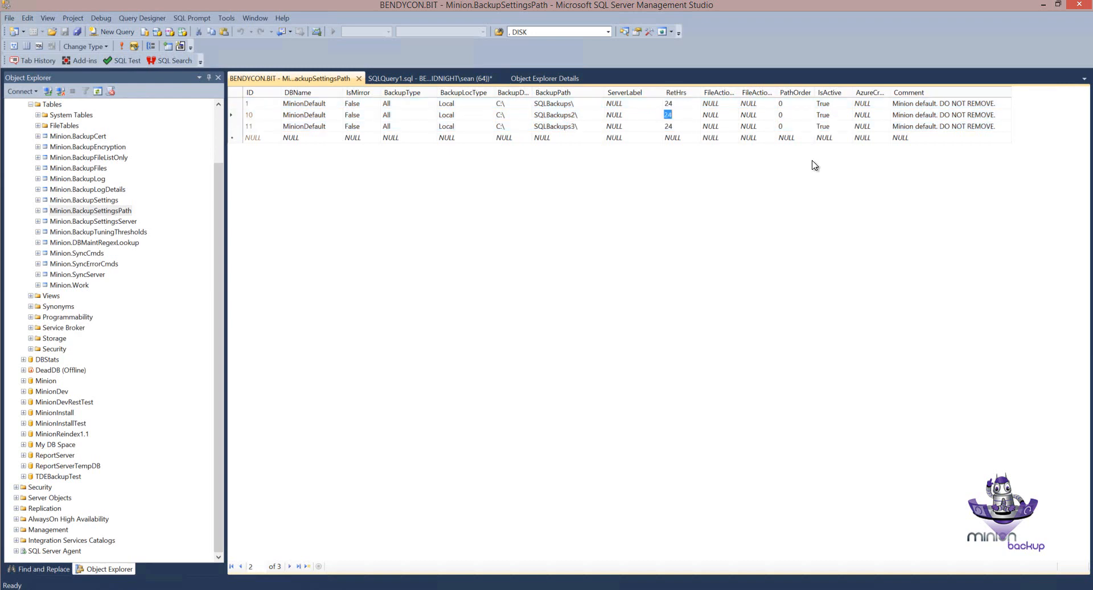
Check the IsActive setting of each MinionDefault backup path row
click(832, 107)
click(831, 114)
click(831, 126)
click(833, 116)
click(831, 107)
In SQLQuery1.sql, execute only the statement Minion.BackupStmtGet 'BIT', 'Full', 150
click(469, 81)
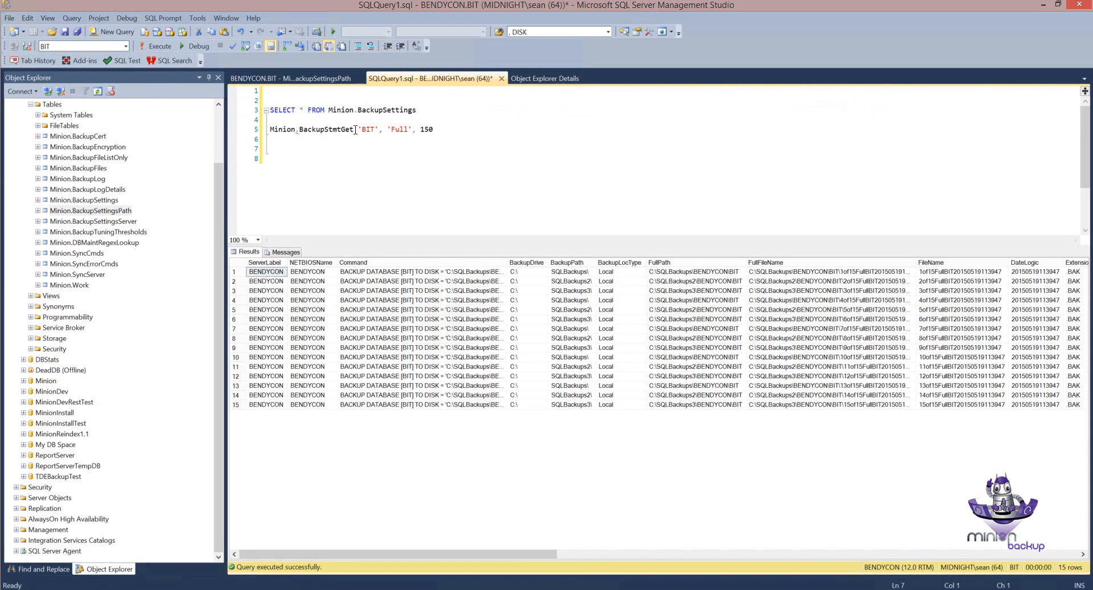
double_click(367, 130)
click(369, 139)
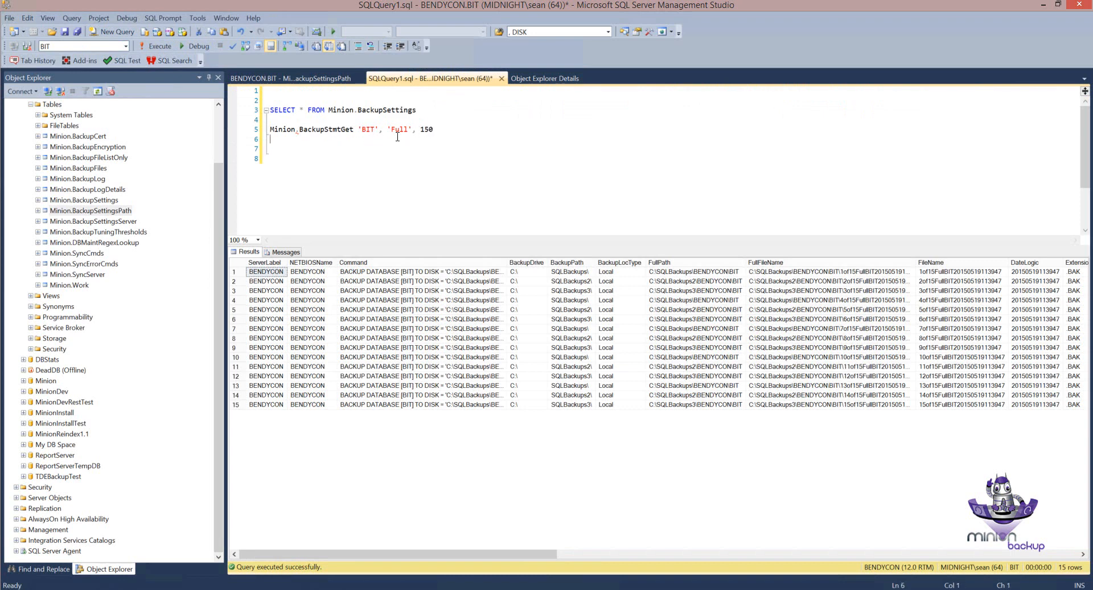
double_click(432, 129)
click(433, 130)
shift+click(271, 120)
click(152, 50)
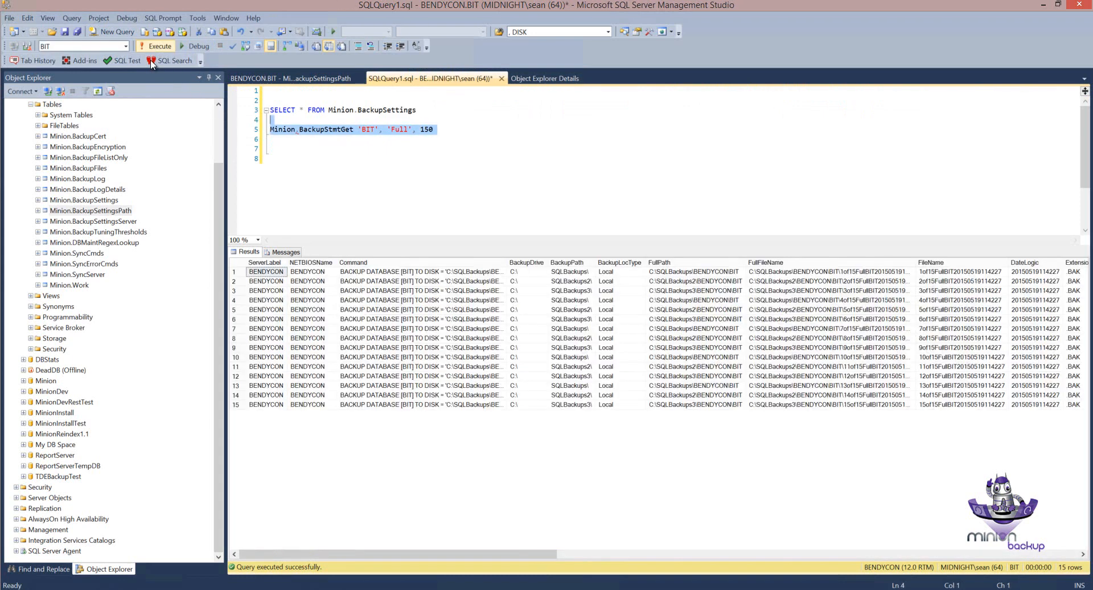
Examine how the backup files are distributed across the locations in the BackupPath column of the results
click(565, 273)
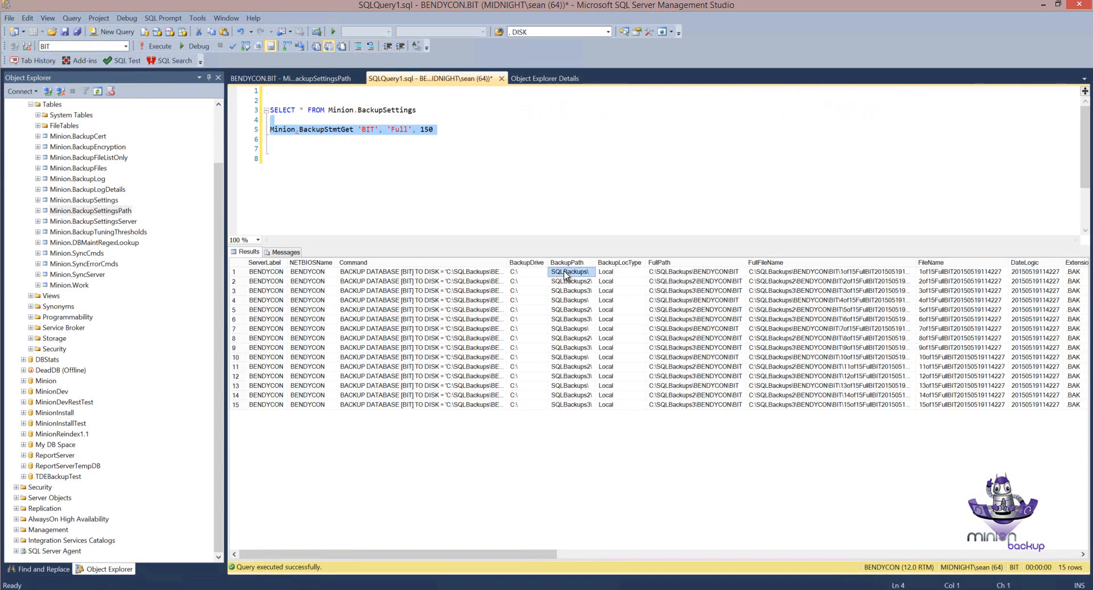
click(564, 282)
click(563, 291)
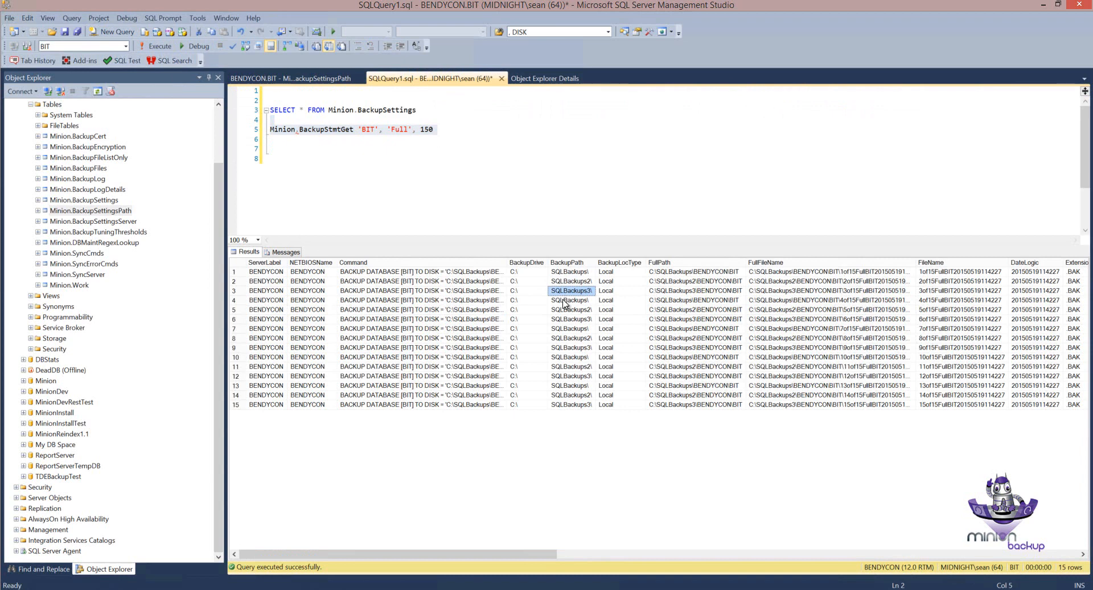
click(563, 300)
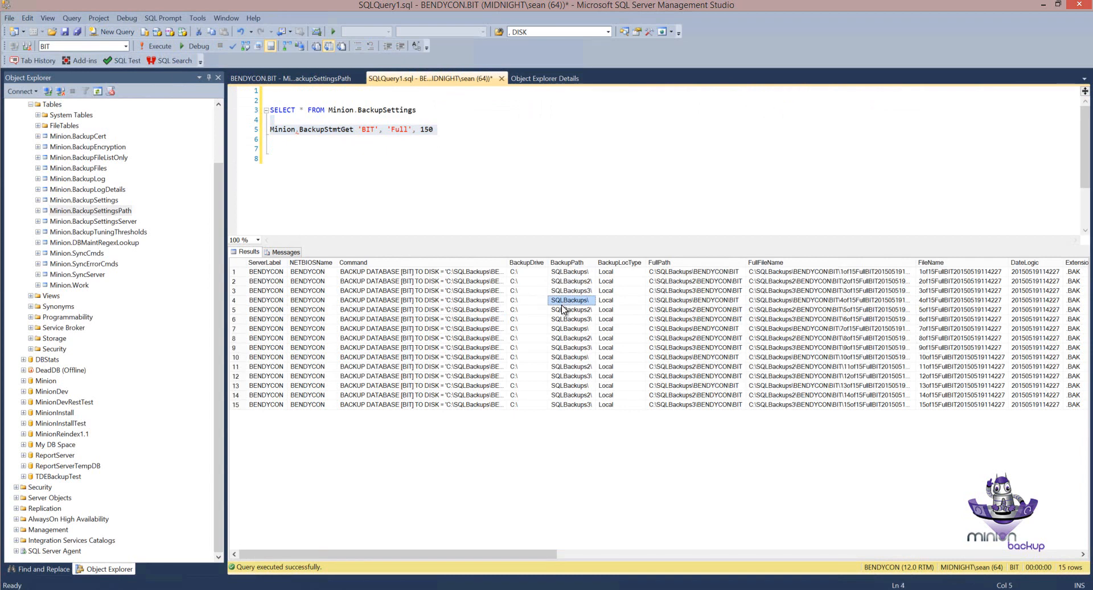
click(563, 310)
click(563, 319)
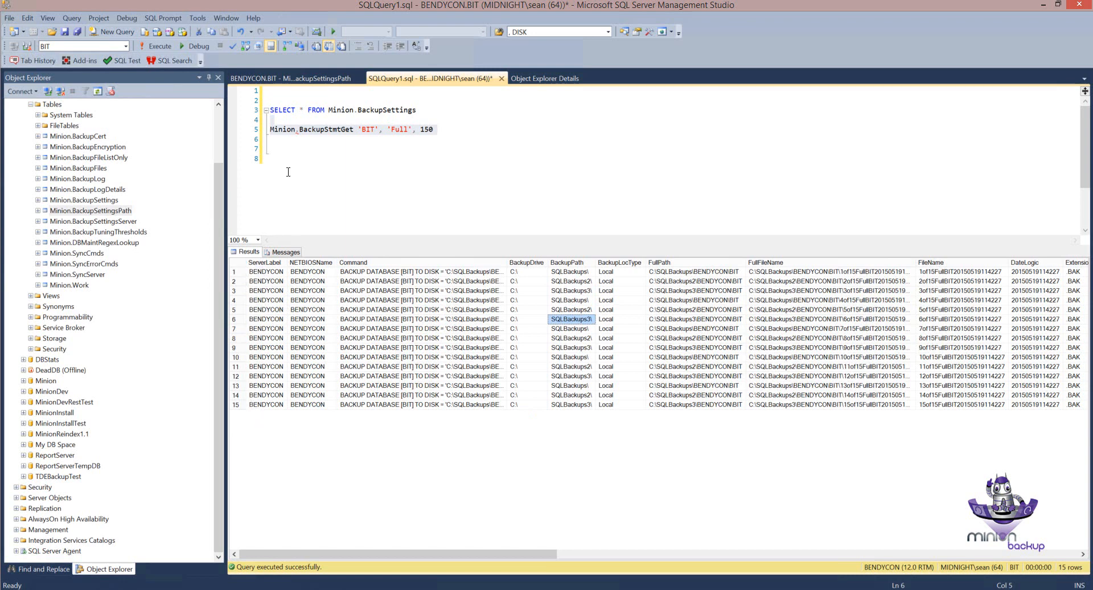
click(302, 120)
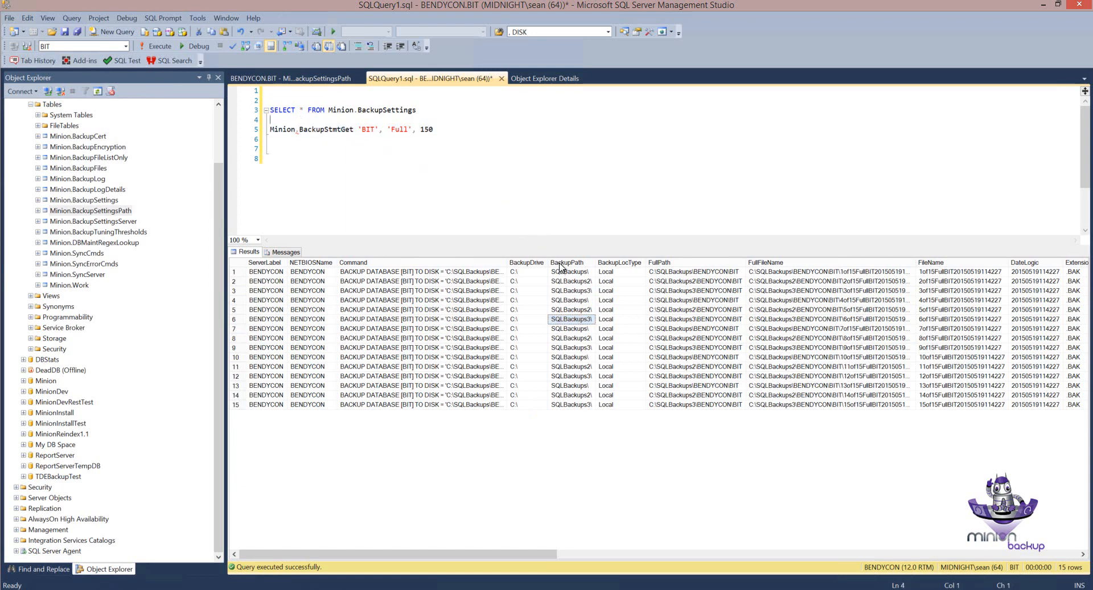
click(560, 263)
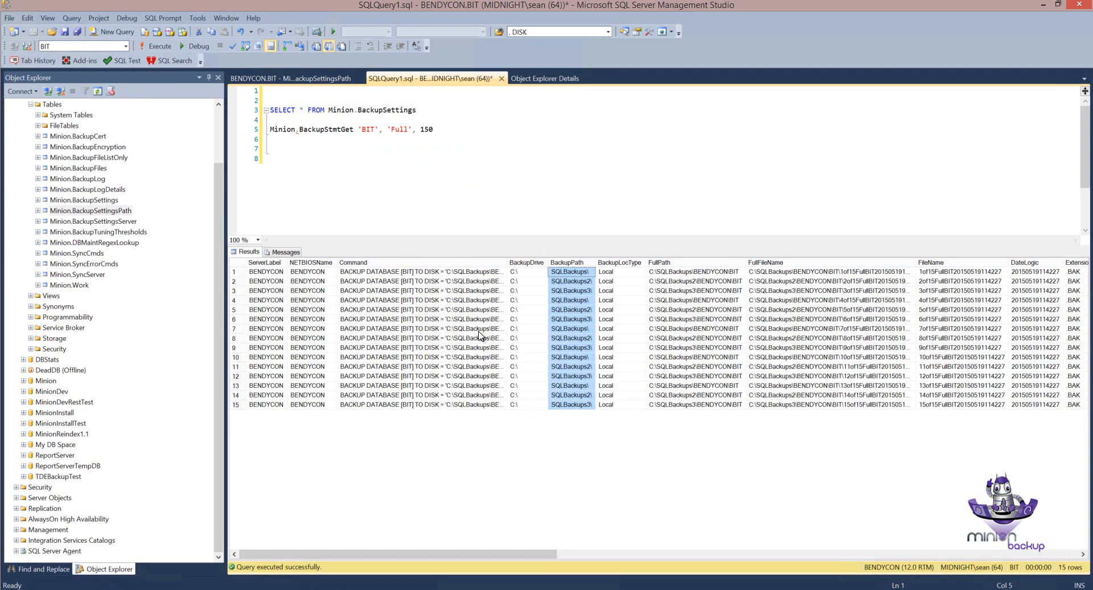
Change the last parameter of the Minion.BackupStmtGet call to 1, execute it and check the resulting BackupPath
click(280, 139)
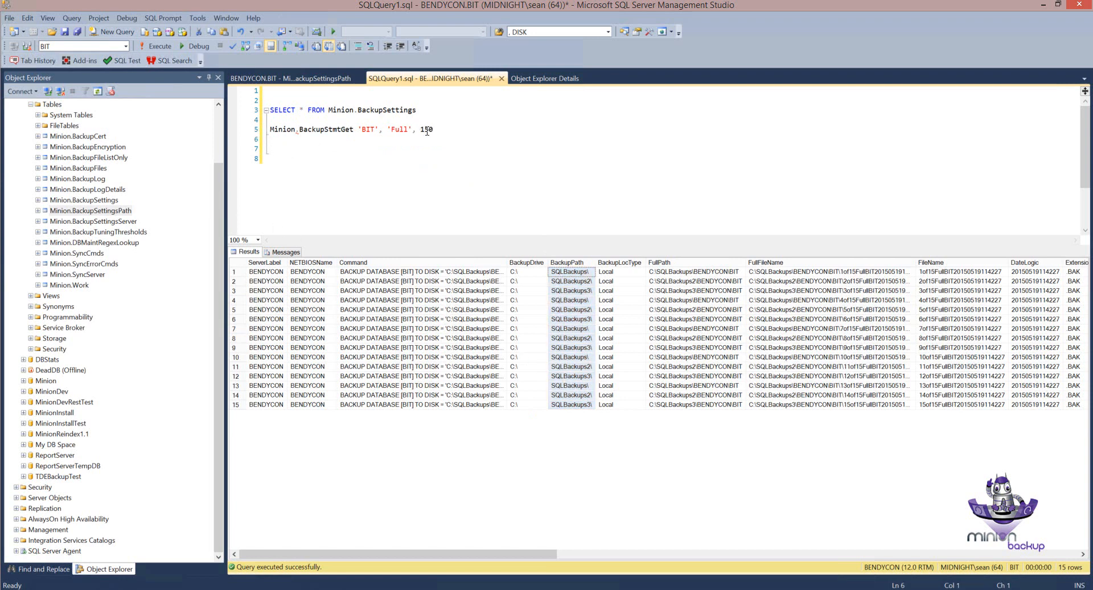
double_click(430, 129)
text(1)
key(shift+Home)
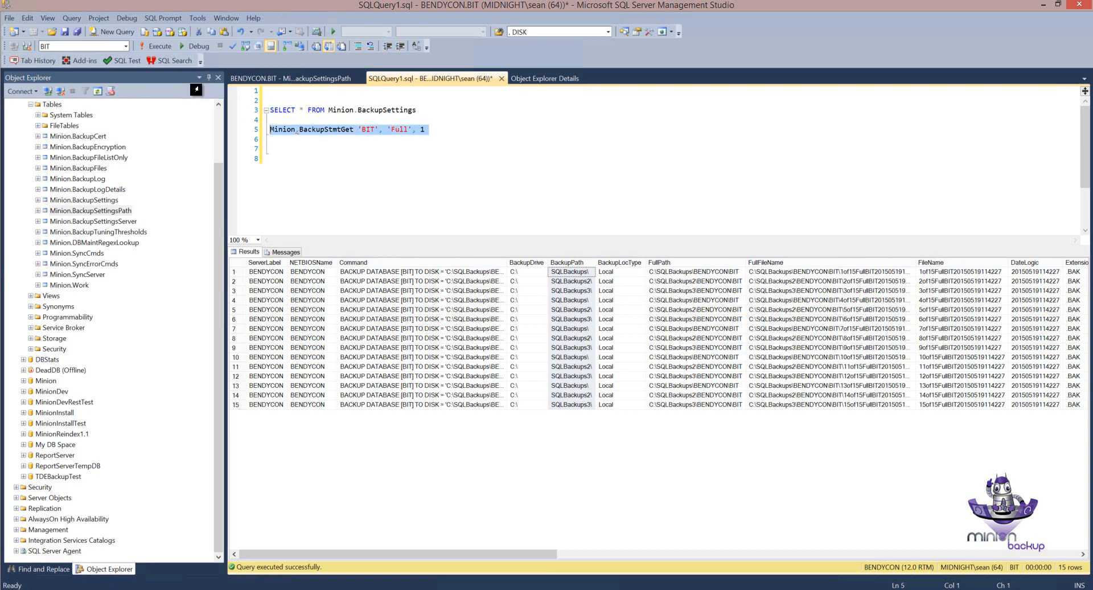
click(150, 49)
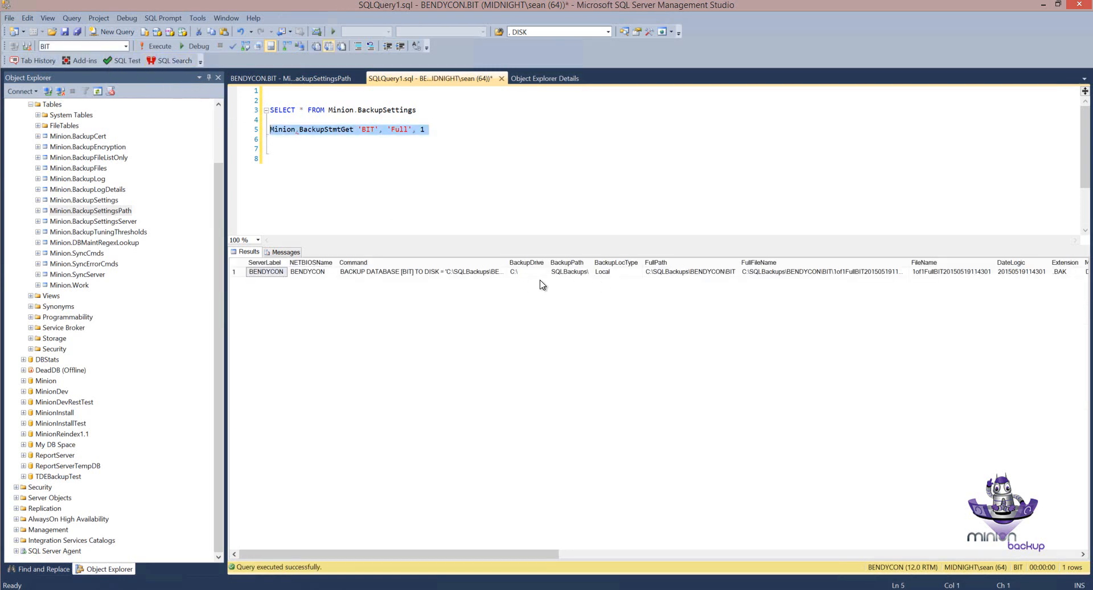
click(567, 273)
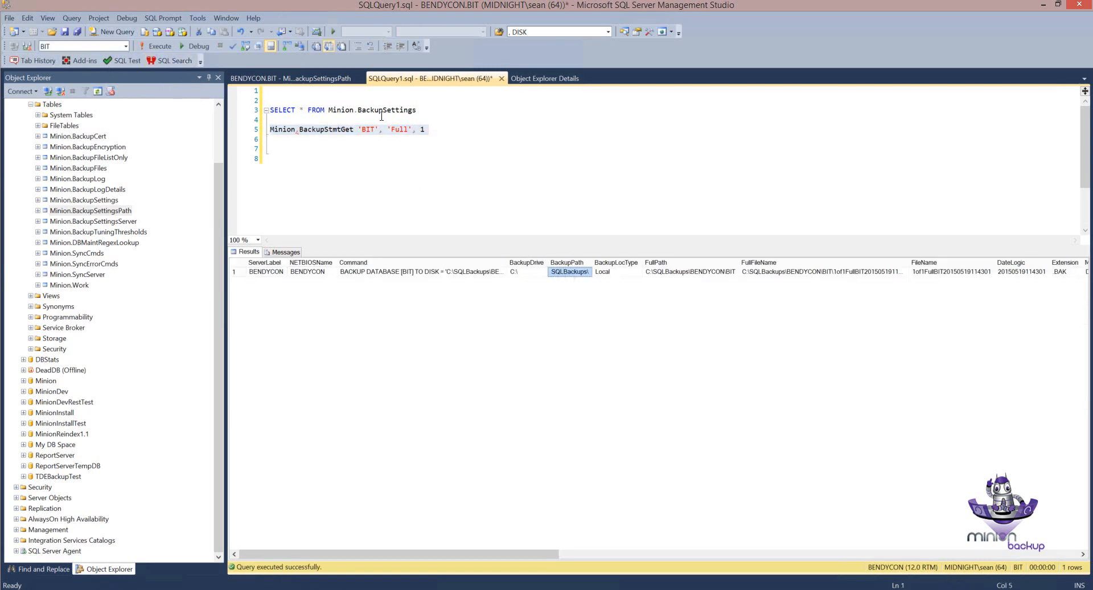
Change the last parameter of the Minion.BackupStmtGet call to 50 and execute the statement
click(423, 130)
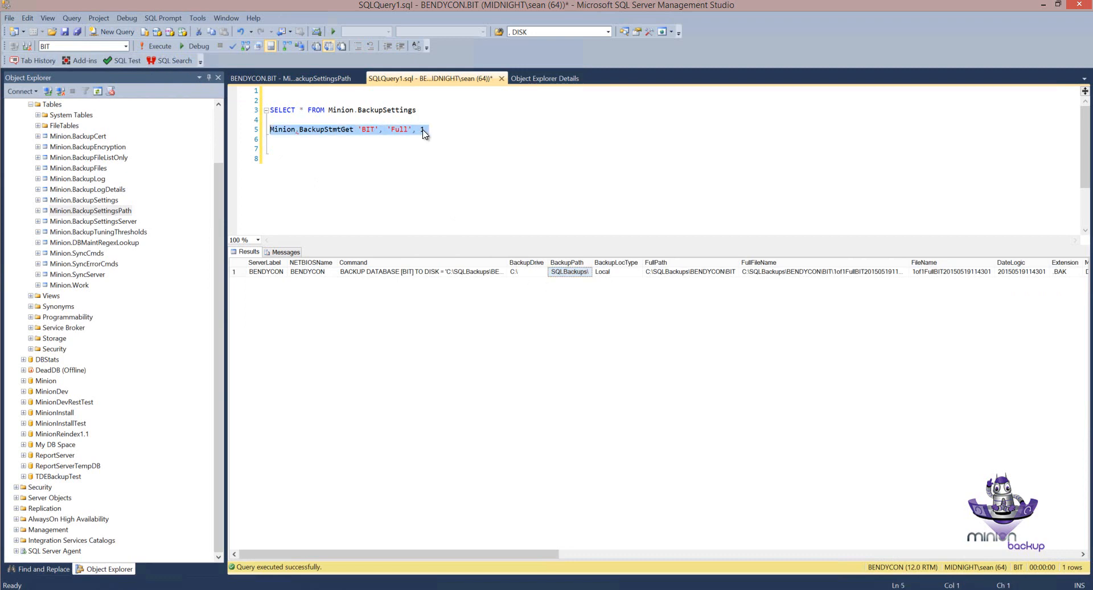
text(50)
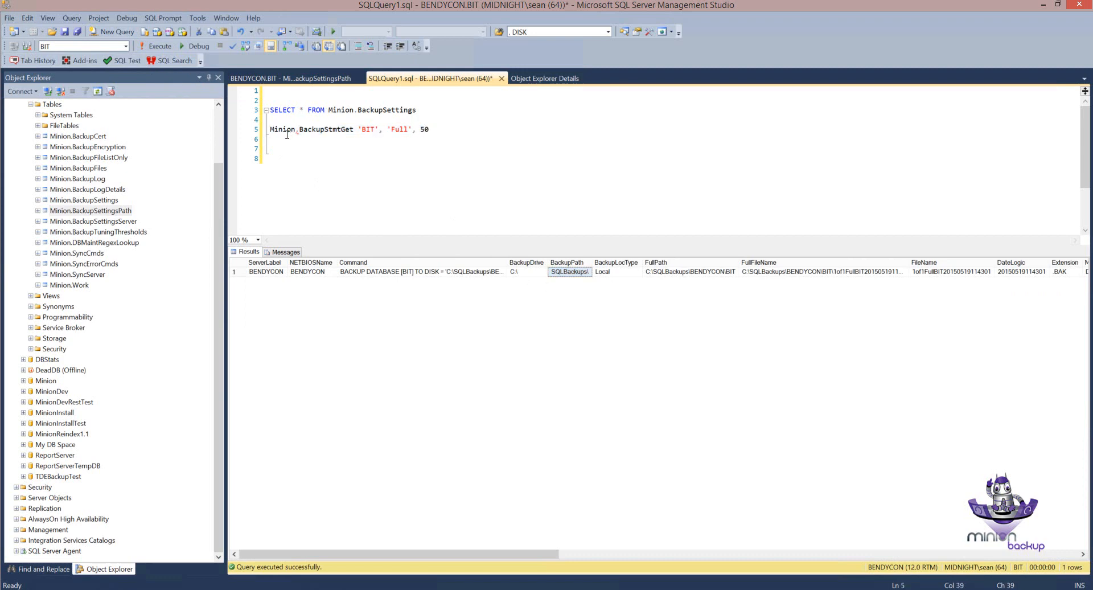
drag(274, 138, 267, 130)
click(157, 45)
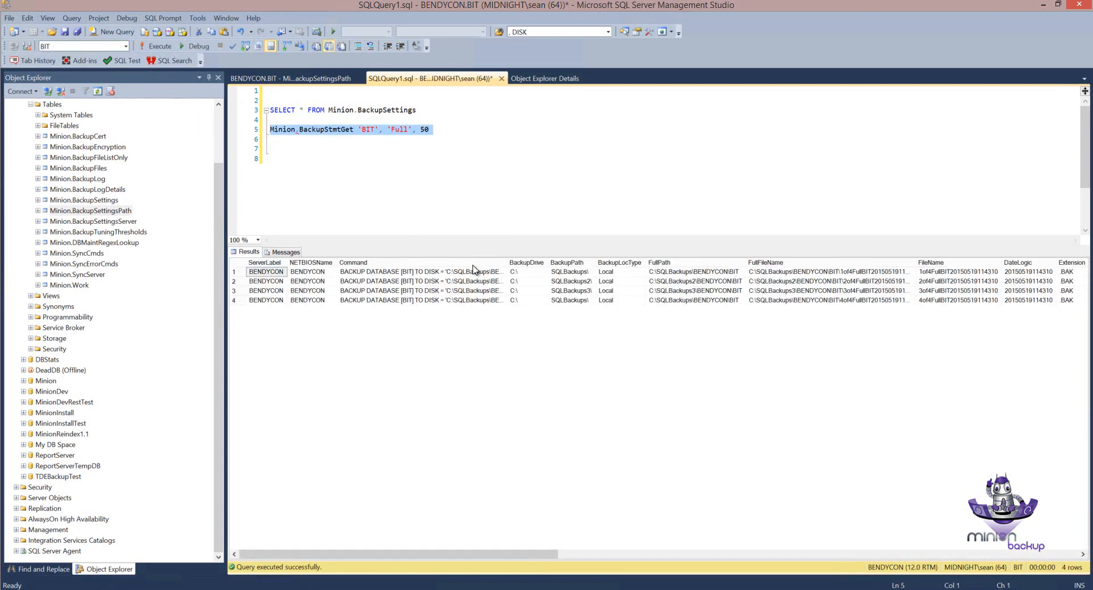
Check the BackupPath value of each file row returned for the size of 50
click(585, 272)
click(586, 281)
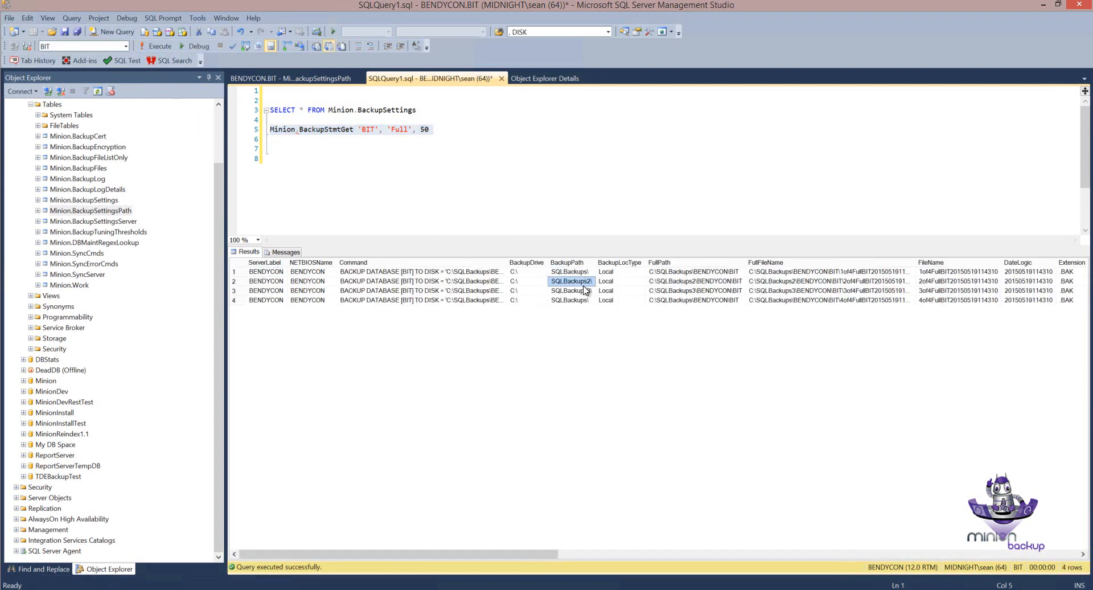
click(587, 290)
click(586, 300)
click(312, 148)
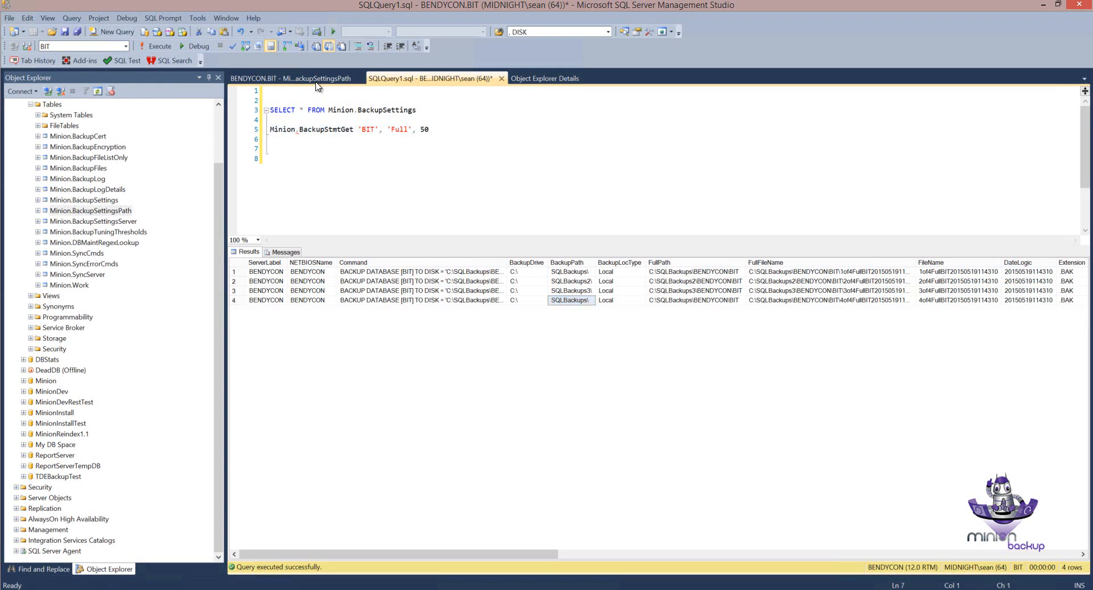
In the Minion.BackupSettingsPath table data, set IsActive to 0 for the SQLBackups3 path row and commit the change
click(317, 80)
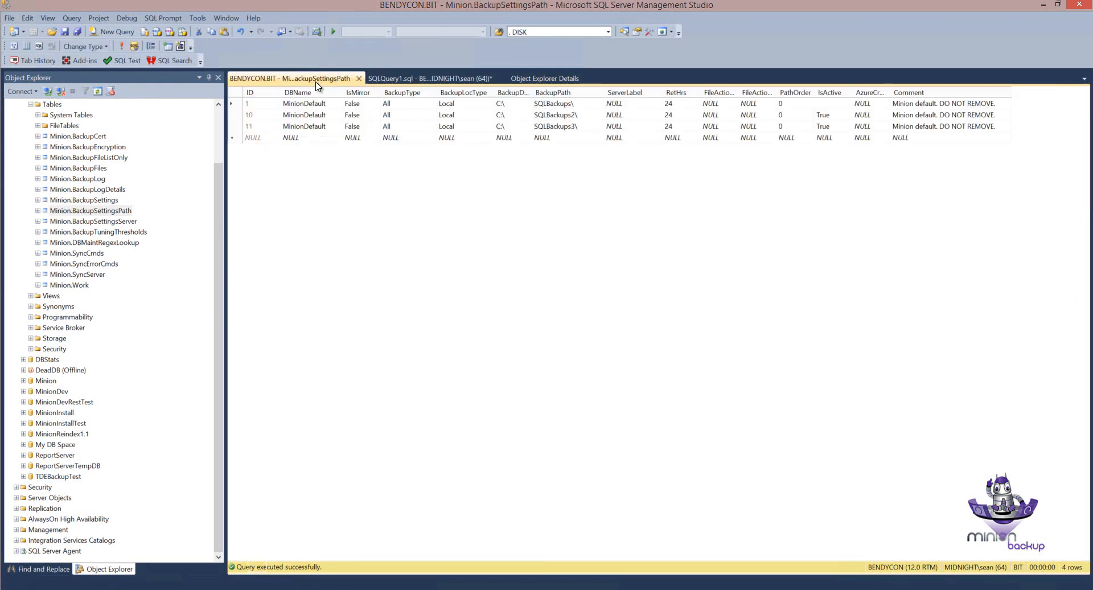
click(827, 126)
text(0)
key(Return)
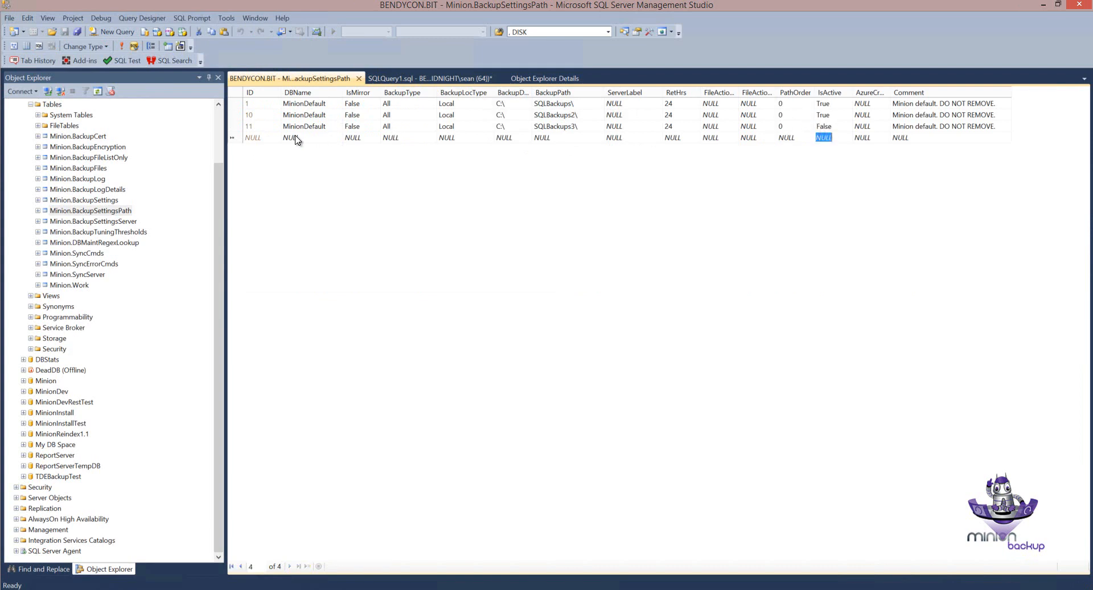
click(232, 126)
Return to SQLQuery1.sql and execute Minion.BackupStmtGet 'BIT', 'Full', 50 again with the changed path settings
click(382, 81)
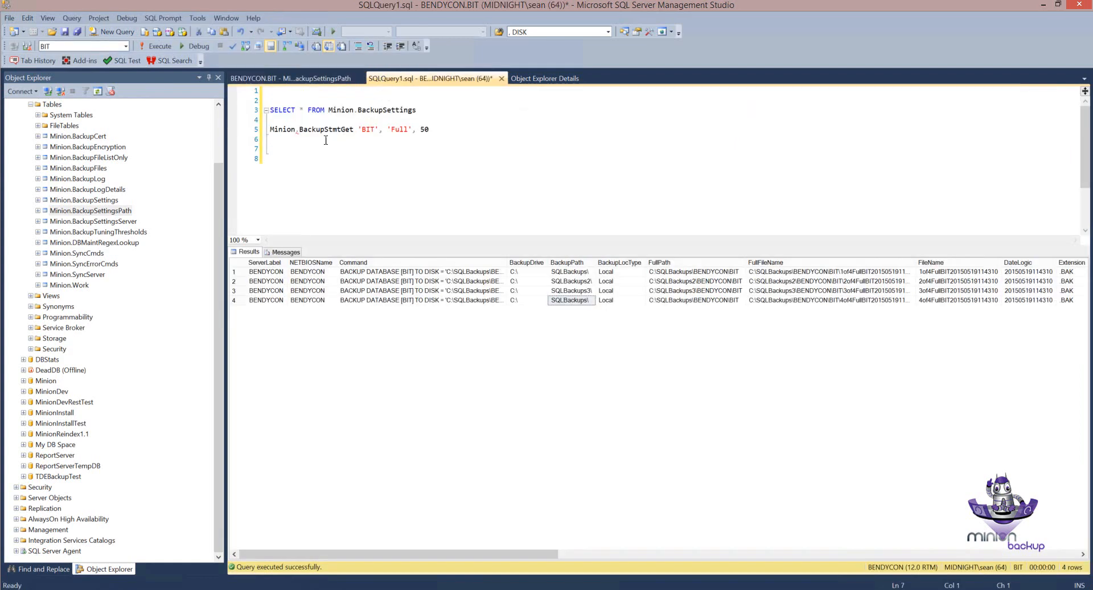
drag(302, 141, 266, 129)
click(157, 47)
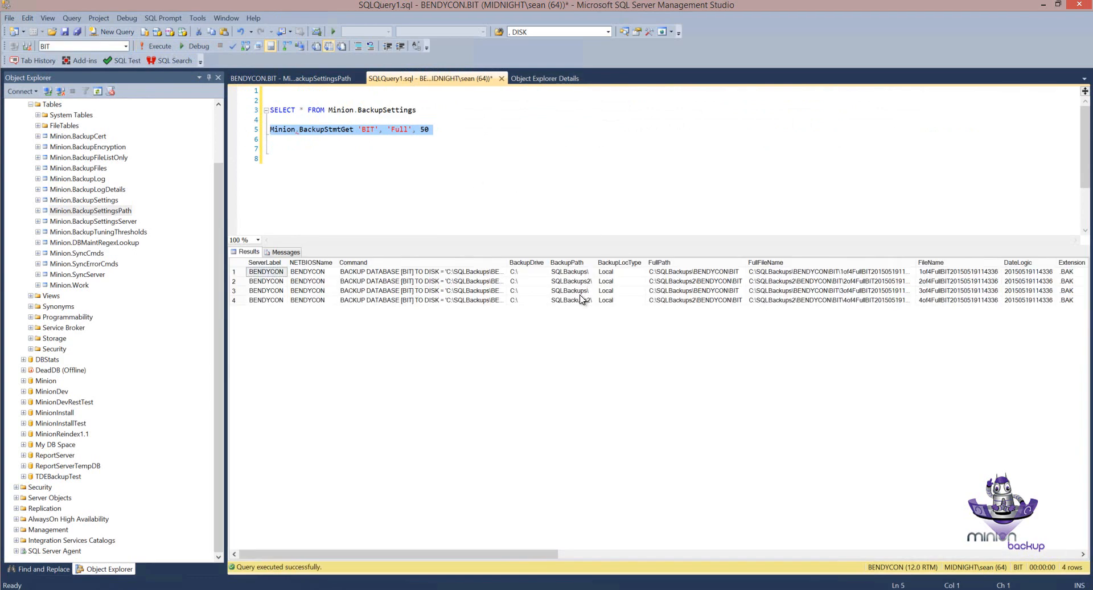
Set the last parameter of the Minion.BackupStmtGet call back to 150 and execute the statement
click(424, 131)
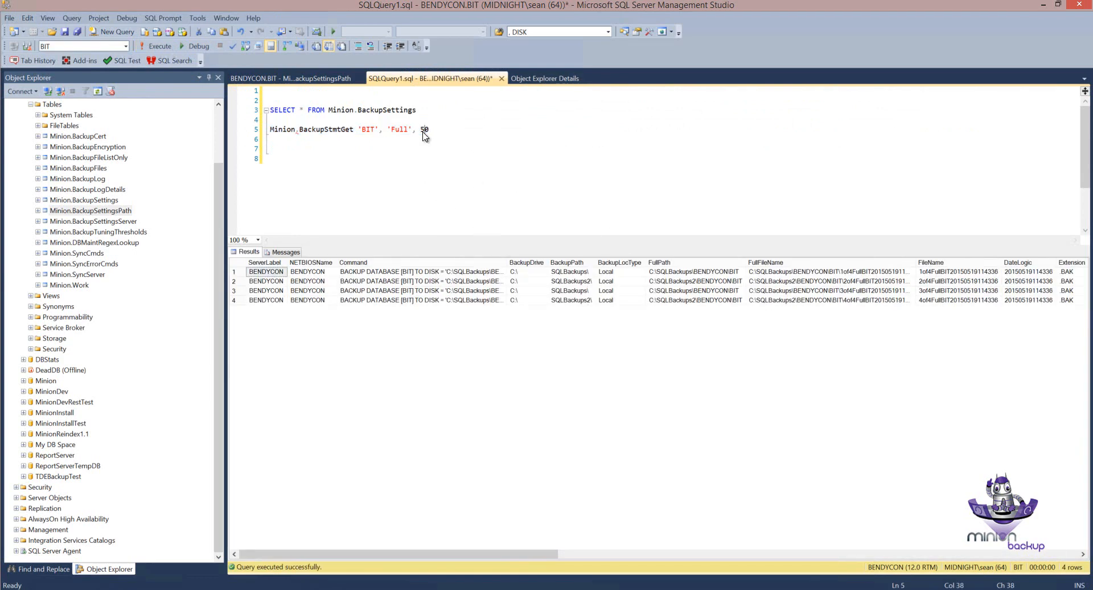
key(BackSpace)
key(BackSpace)
text(150)
key(shift+Home)
click(154, 47)
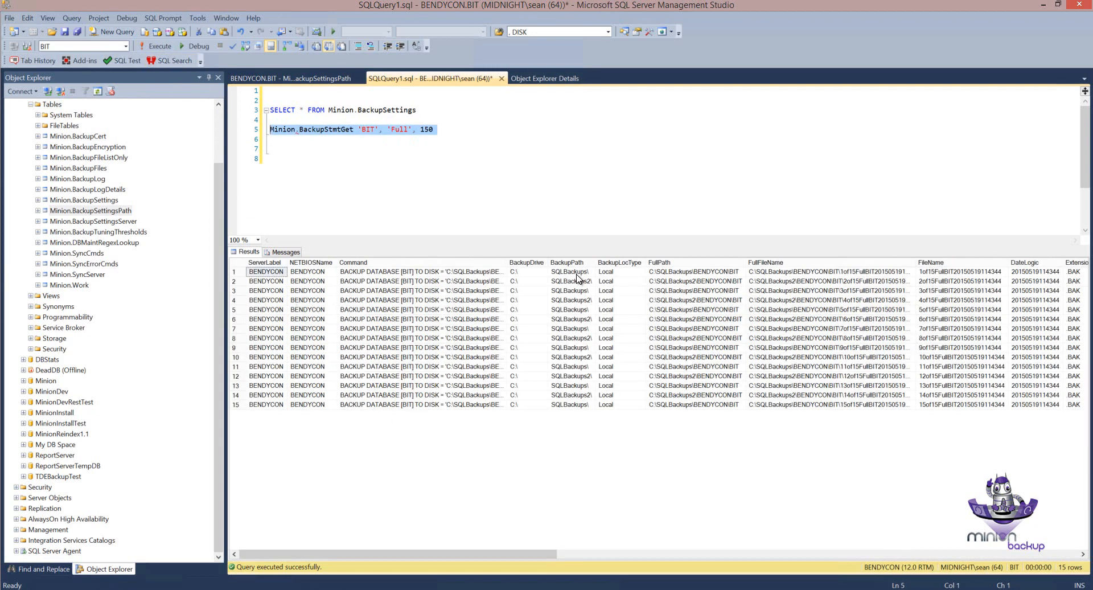
Copy the Command value of the first result row and paste it below the Minion.BackupStmtGet call on line 7
click(437, 276)
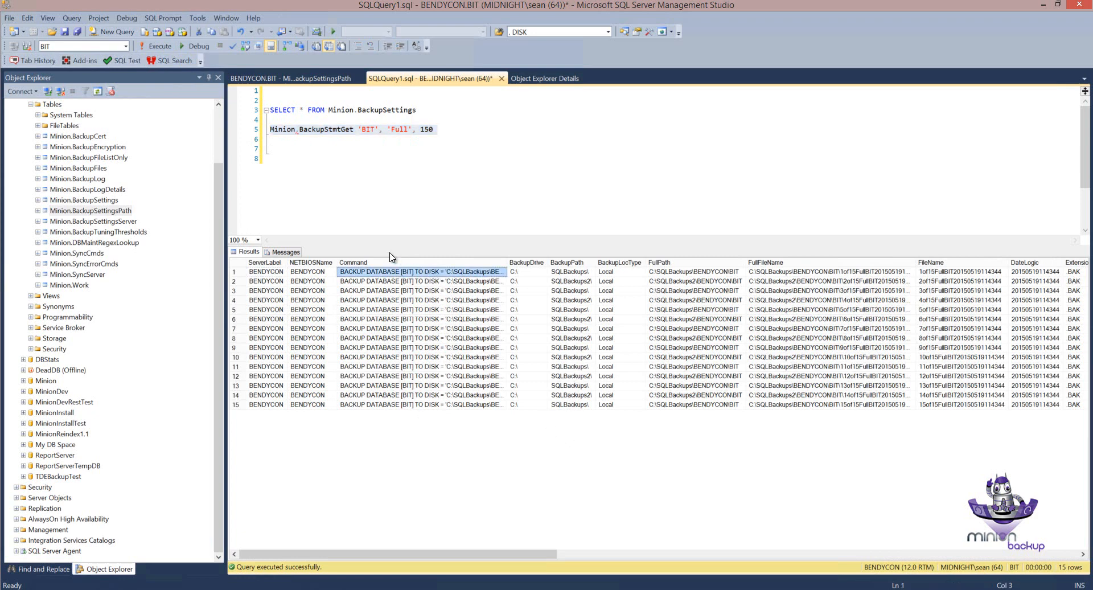
click(270, 149)
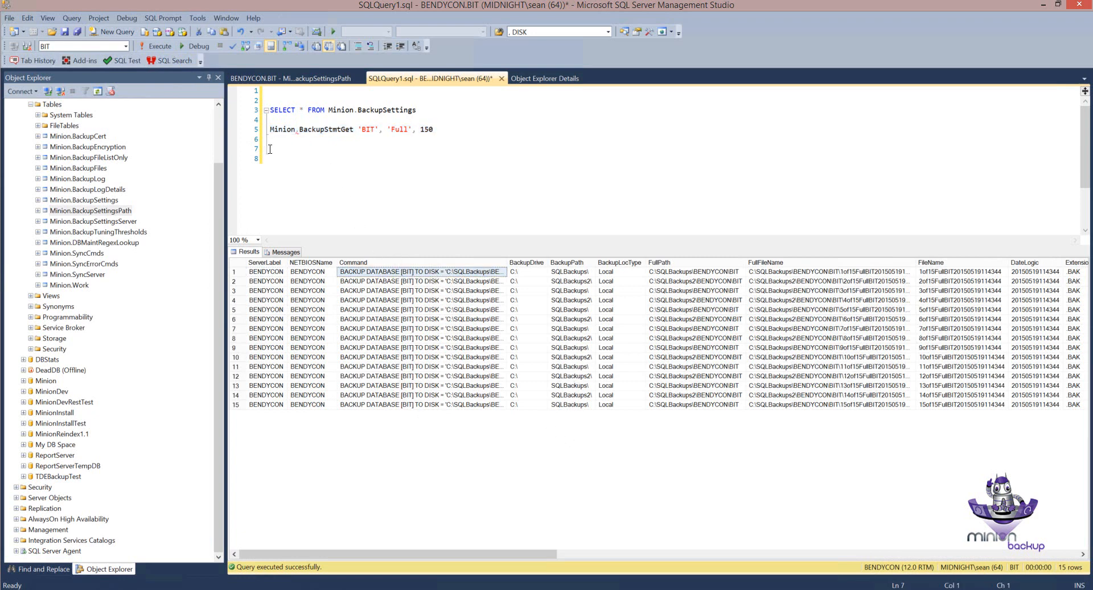
key(ctrl+v)
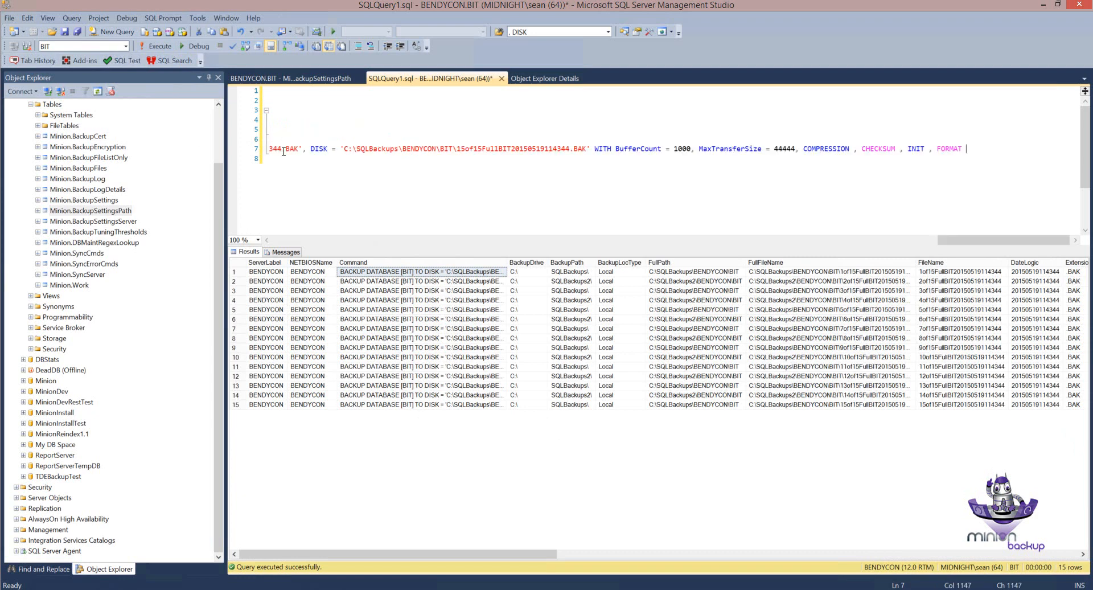
drag(949, 239, 235, 231)
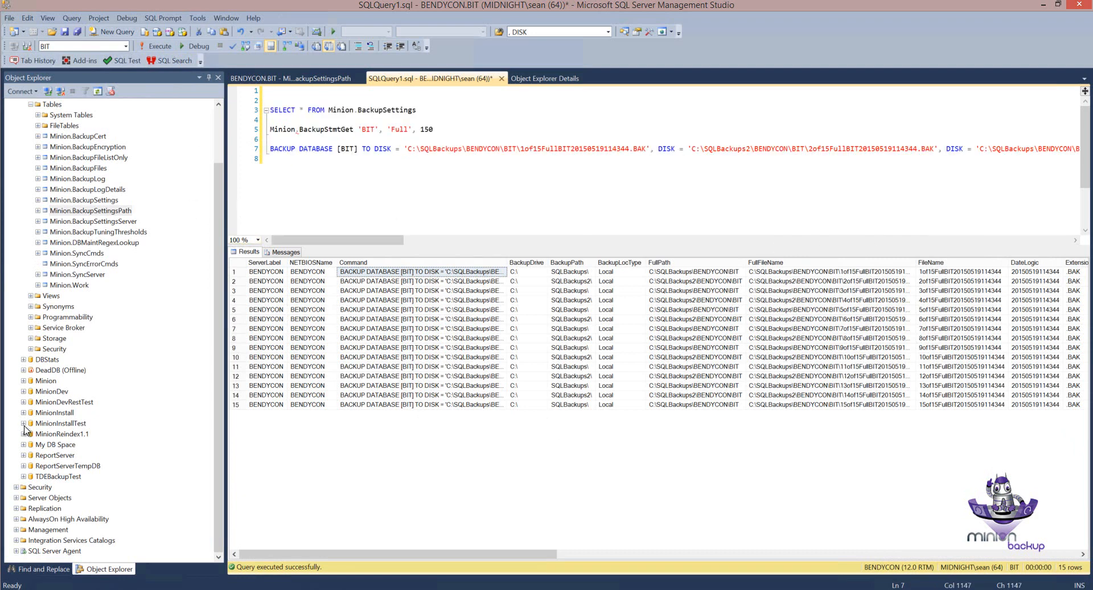
Replace every ", DISK" in the current document with "\n, DISK" using regular expressions
click(38, 569)
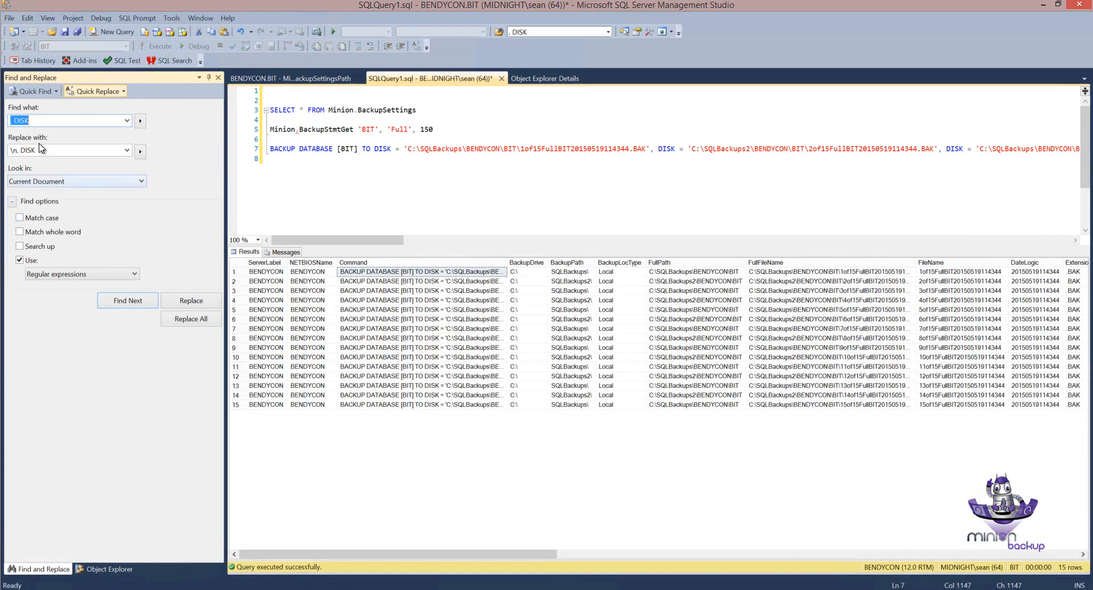
click(179, 319)
click(546, 322)
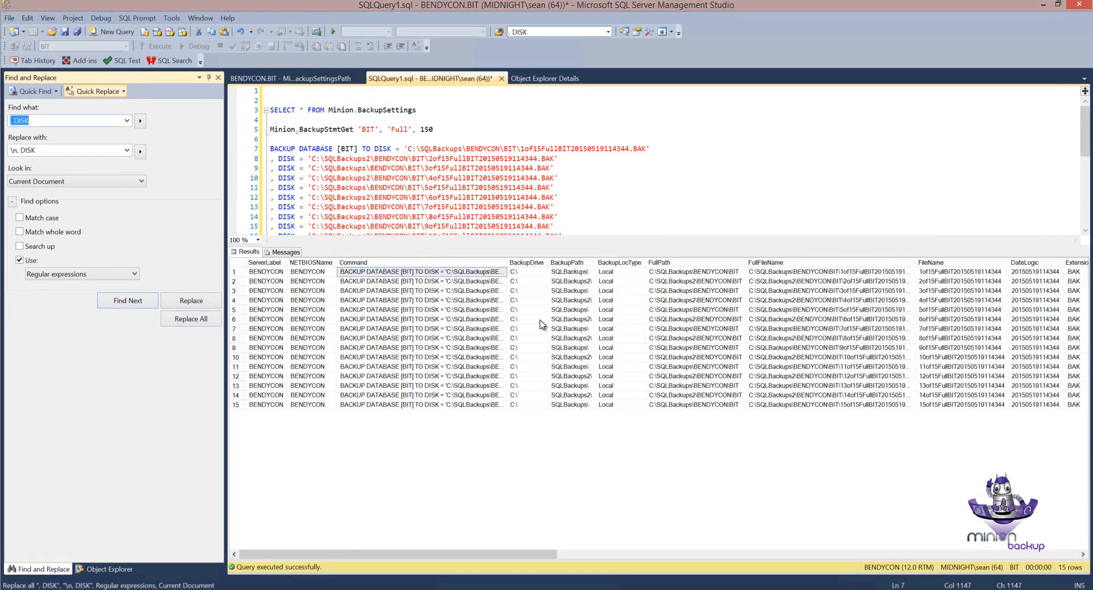
Hide the query results and examine the backup folder used by each DISK entry in the BACKUP DATABASE statement
click(449, 226)
key(ctrl+r)
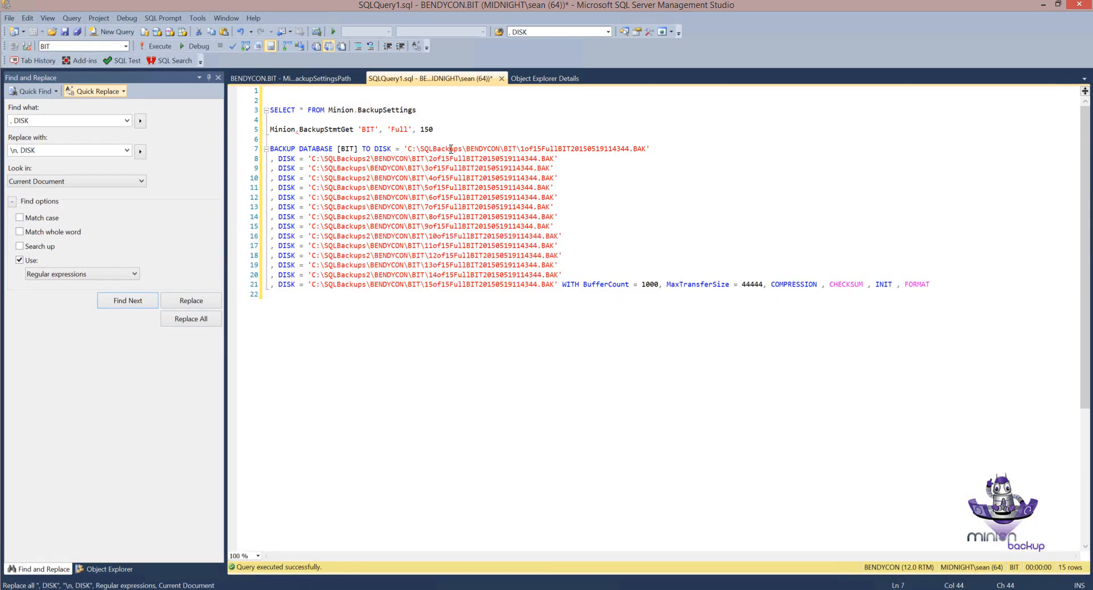
click(365, 169)
double_click(364, 179)
double_click(363, 189)
double_click(363, 198)
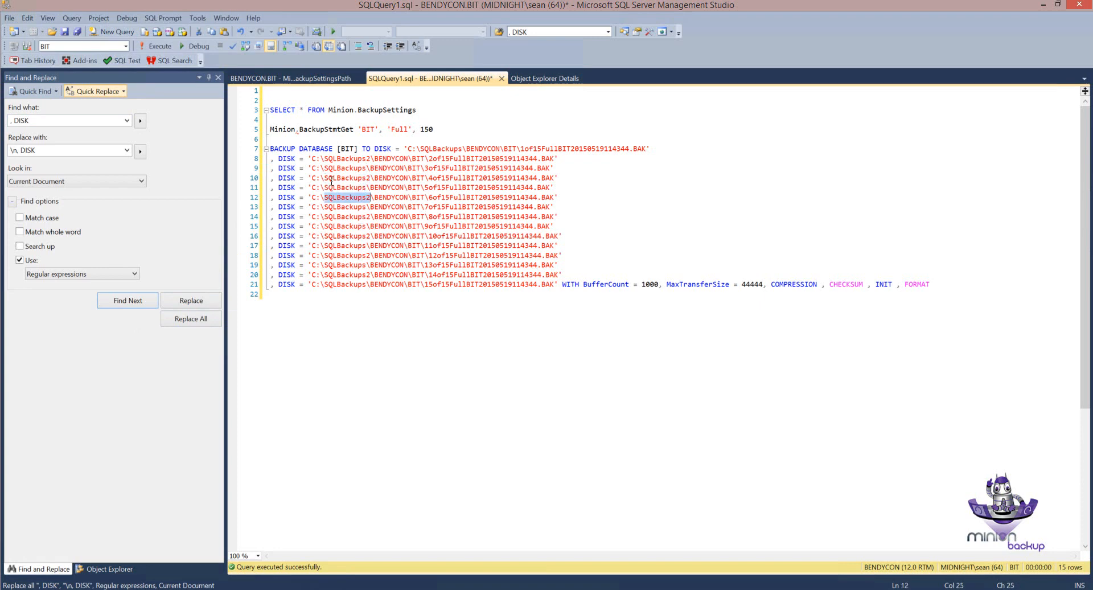
In the Minion.BackupSettingsPath table data, set IsActive to True for the SQLBackups3 path row and commit the change
click(318, 79)
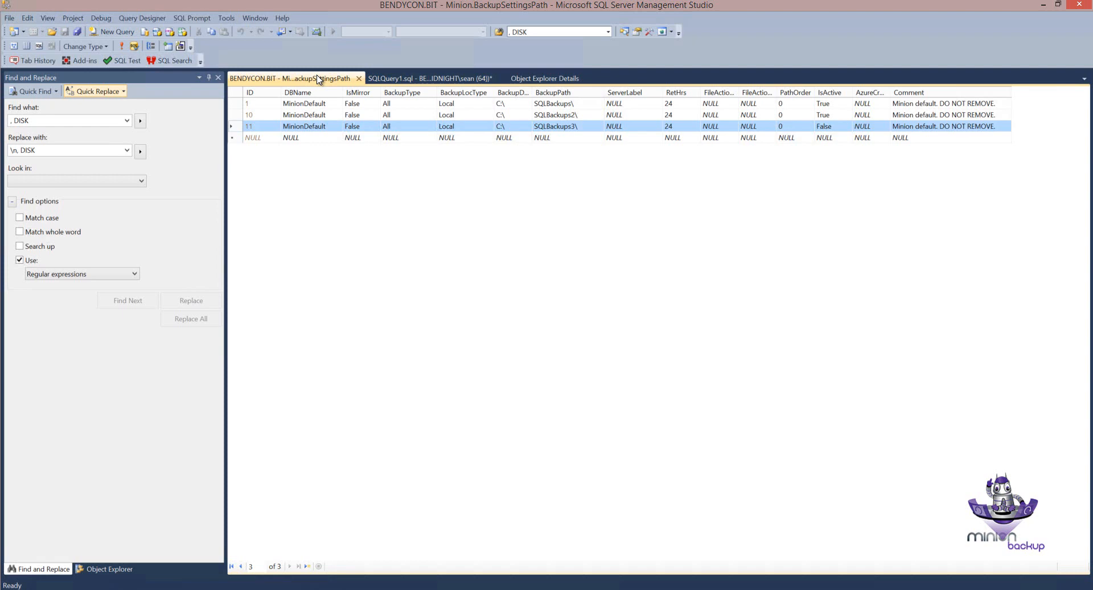
click(837, 127)
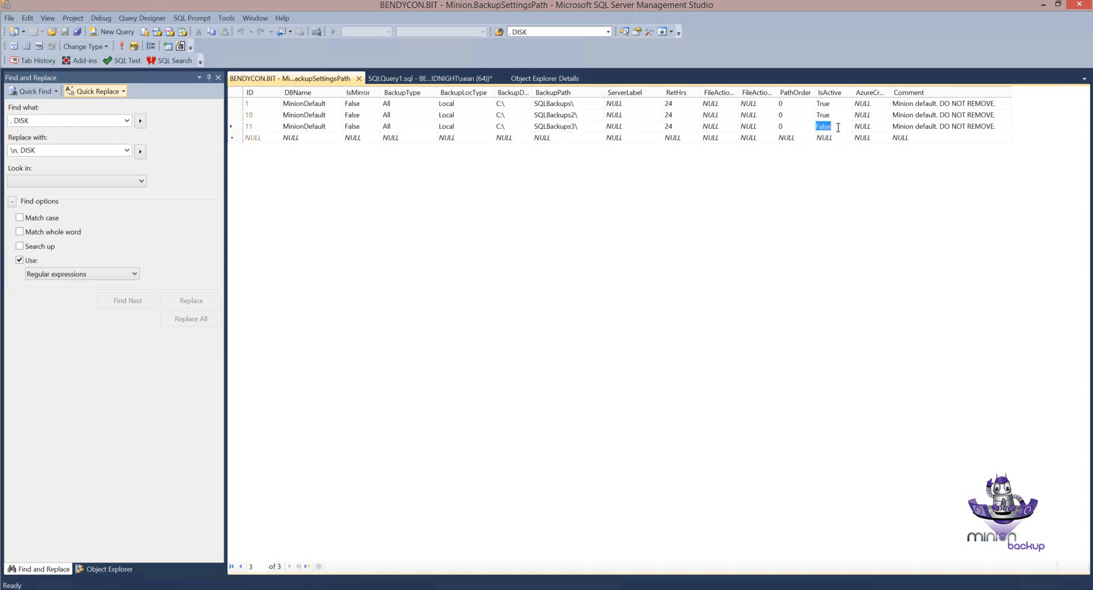
text(True)
click(837, 137)
Return to SQLQuery1.sql and execute only the Minion.BackupStmtGet 'BIT', 'Full', 150 line
click(401, 80)
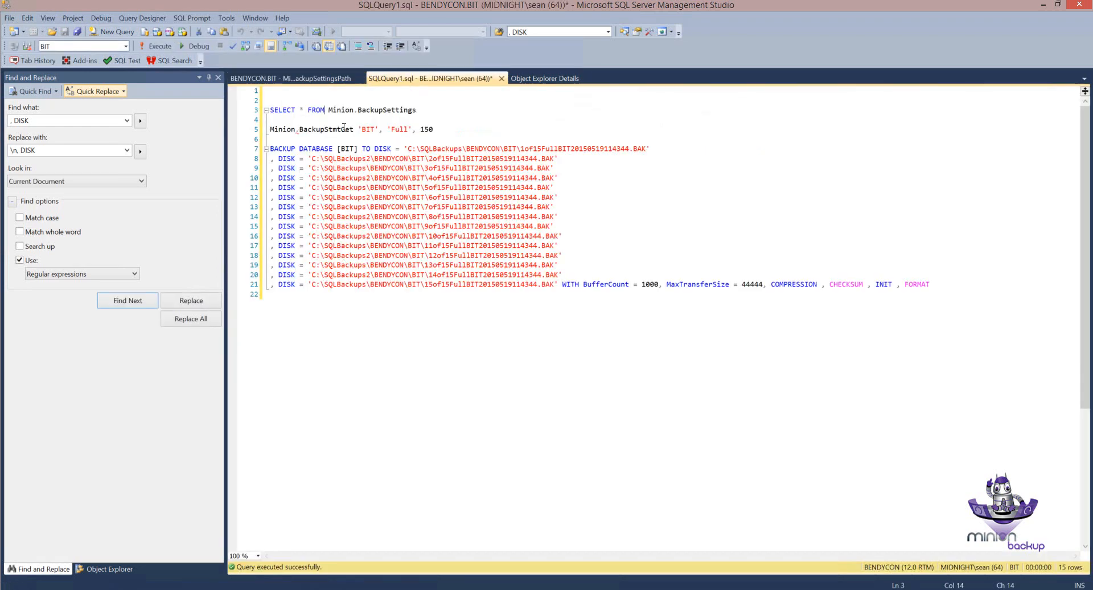
drag(447, 131, 269, 130)
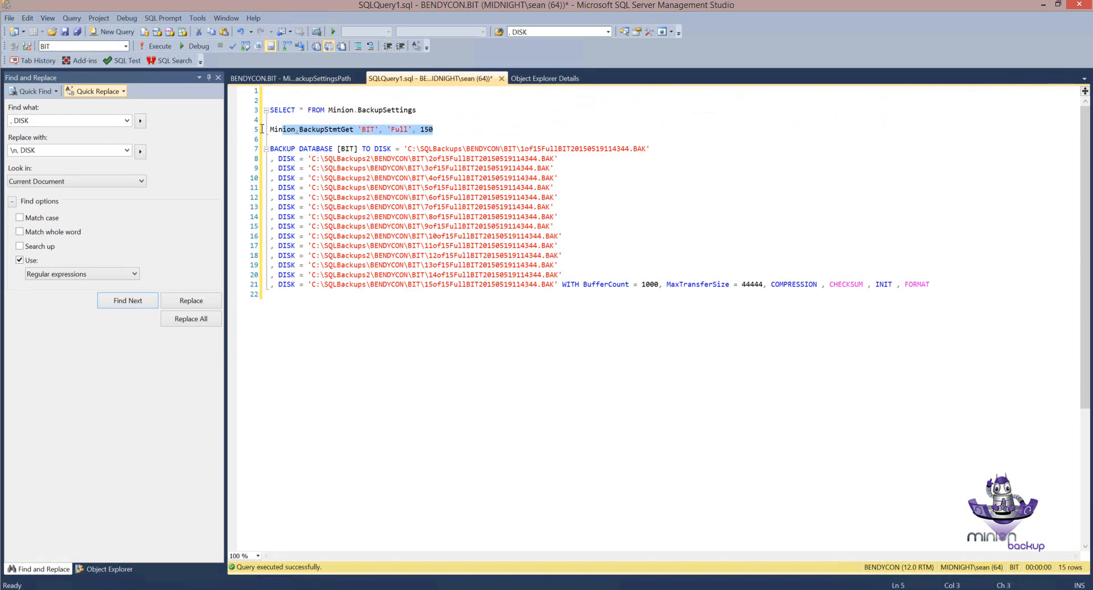
click(168, 47)
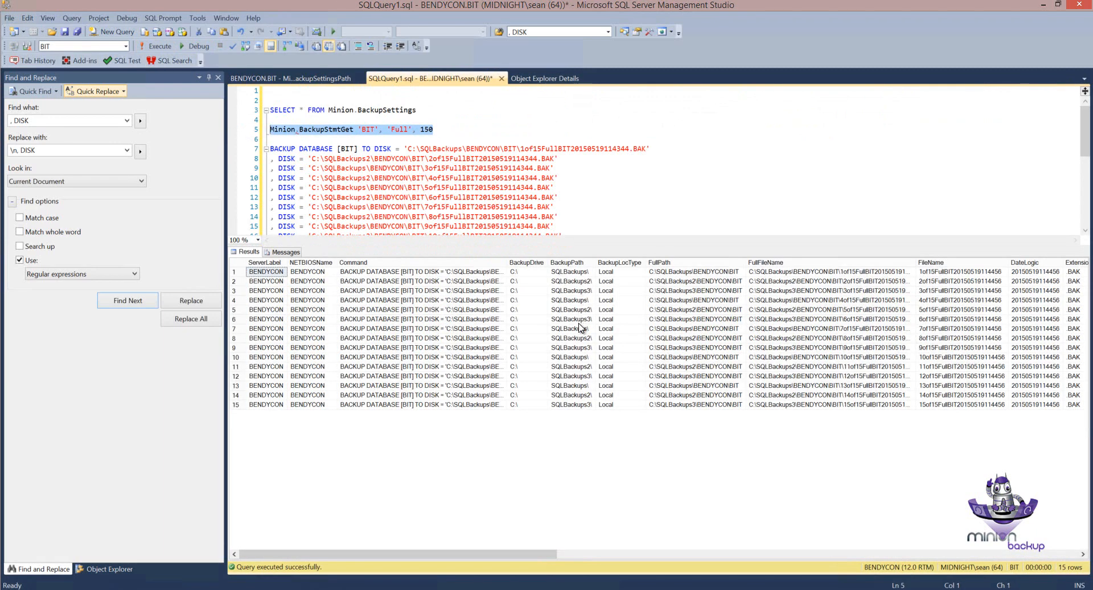
click(361, 118)
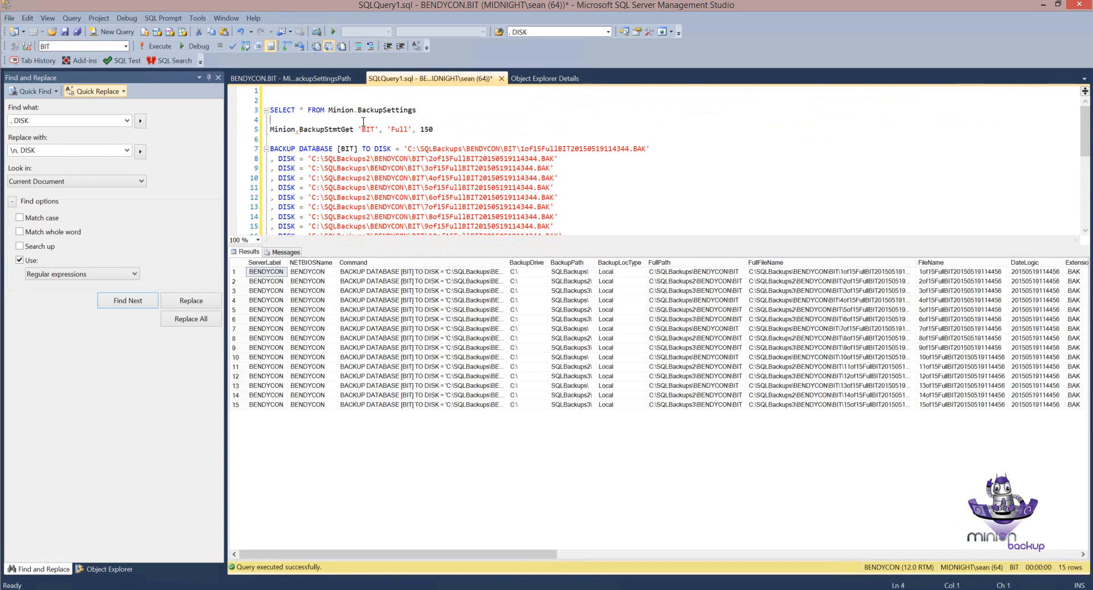
In the Minion.BackupSettingsPath table data, set IsActive to 0 for the SQLBackups3 and SQLBackups2 path rows
click(317, 85)
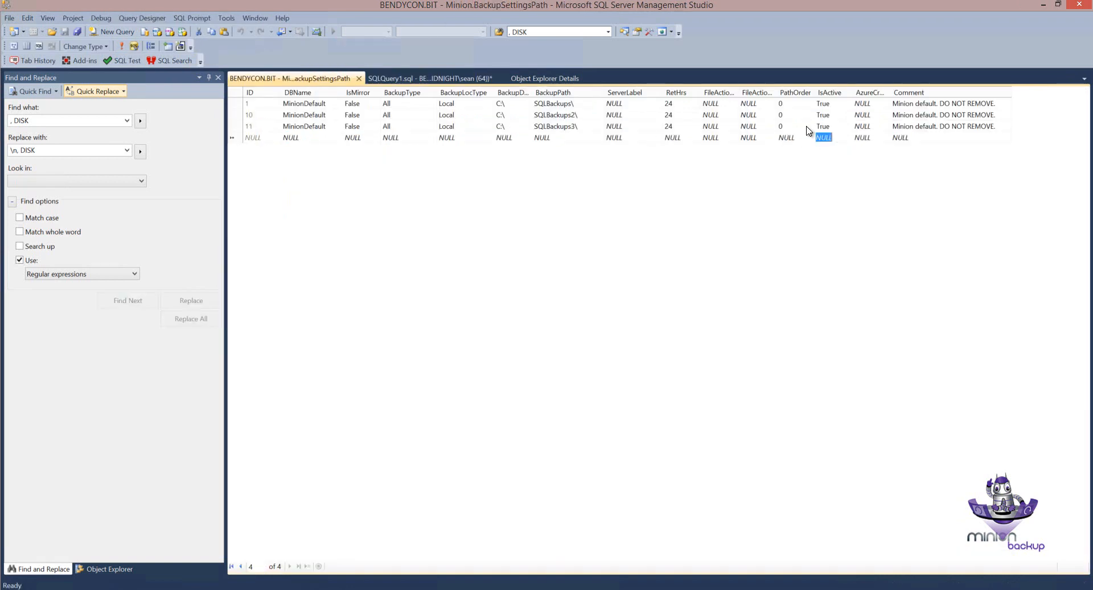
click(829, 127)
text(0)
click(833, 114)
text(0)
click(835, 103)
Execute Minion.BackupStmtGet 'BIT', 'Full', 150 in SQLQuery1.sql with only the SQLBackups path active and check the BackupPath column
click(443, 80)
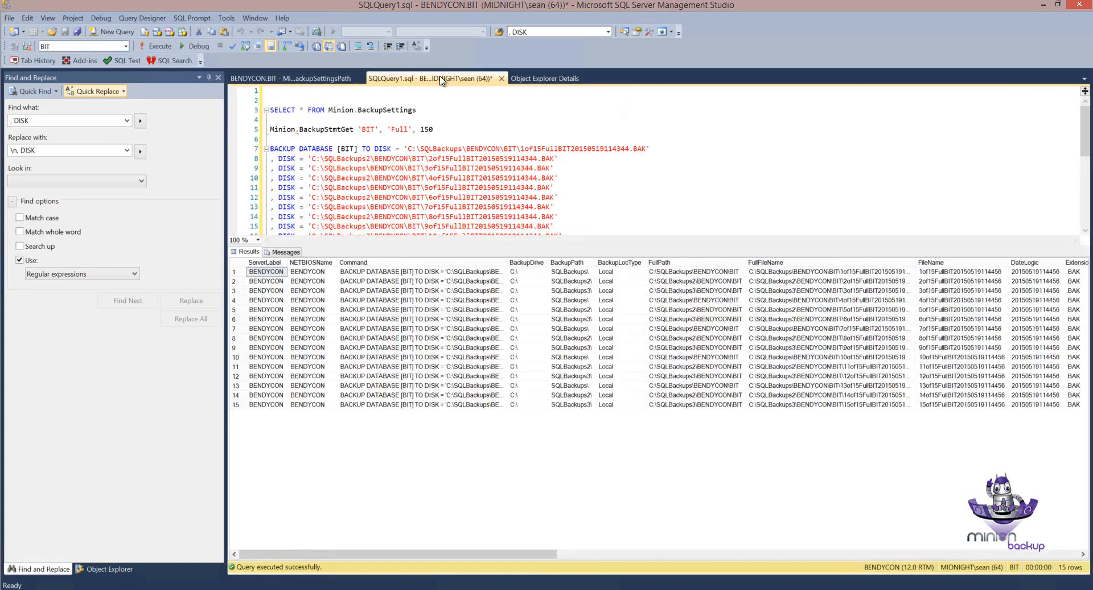
drag(276, 137, 269, 130)
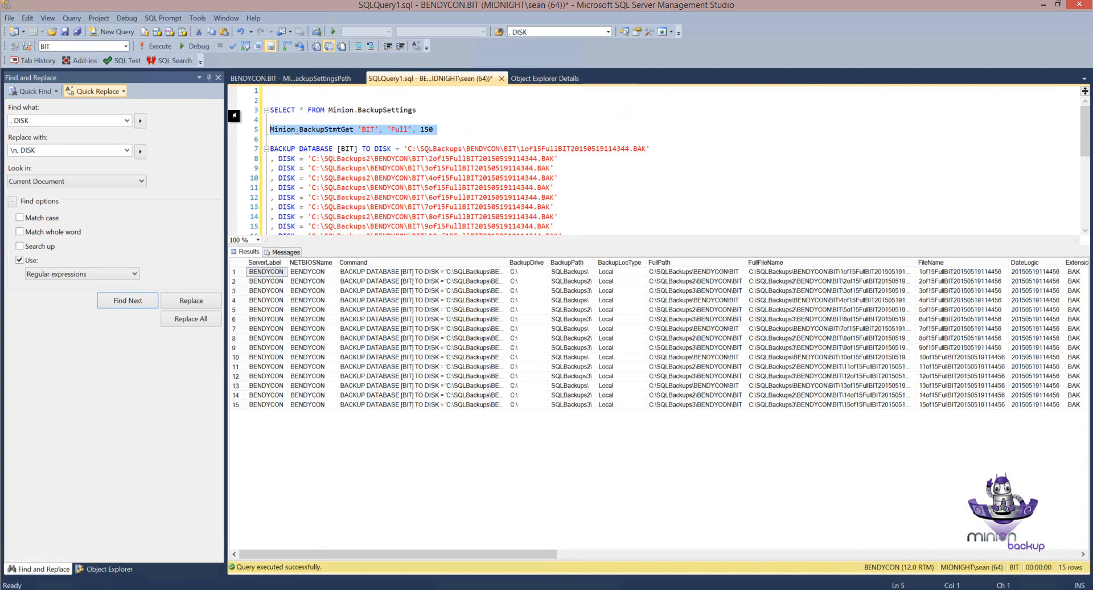
click(152, 50)
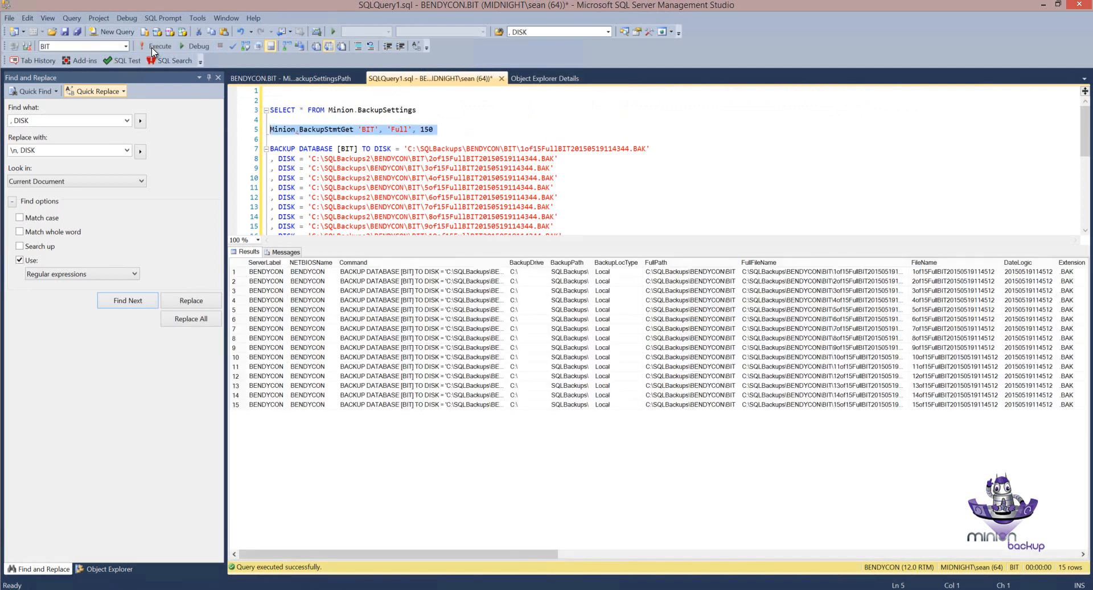
click(581, 266)
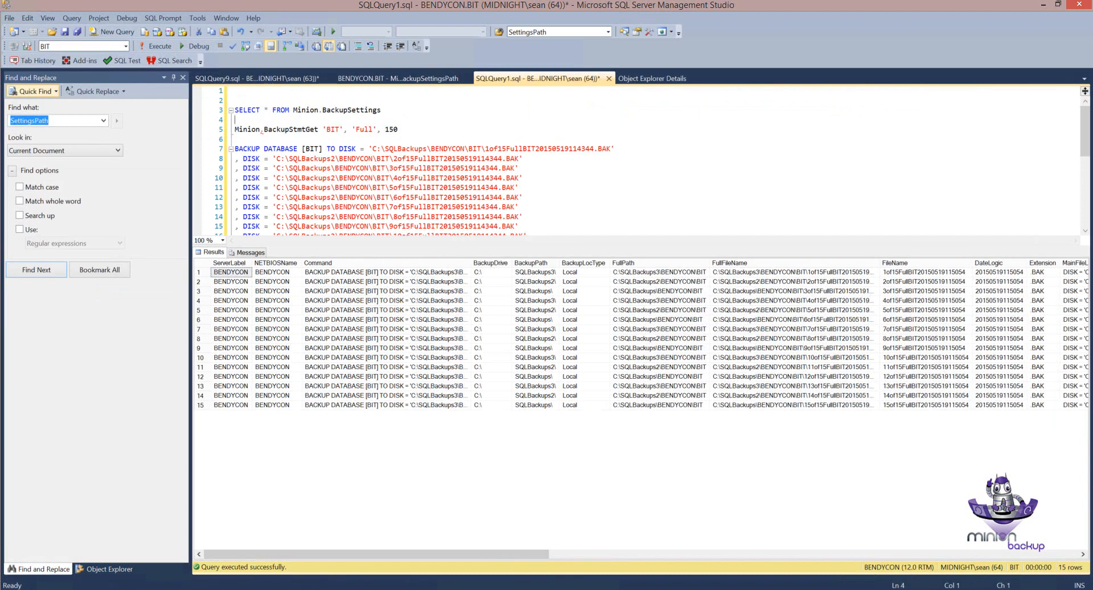
In the Minion.BackupSettingsPath table data, set IsActive to 1 for the SQLBackups2 path row
click(415, 79)
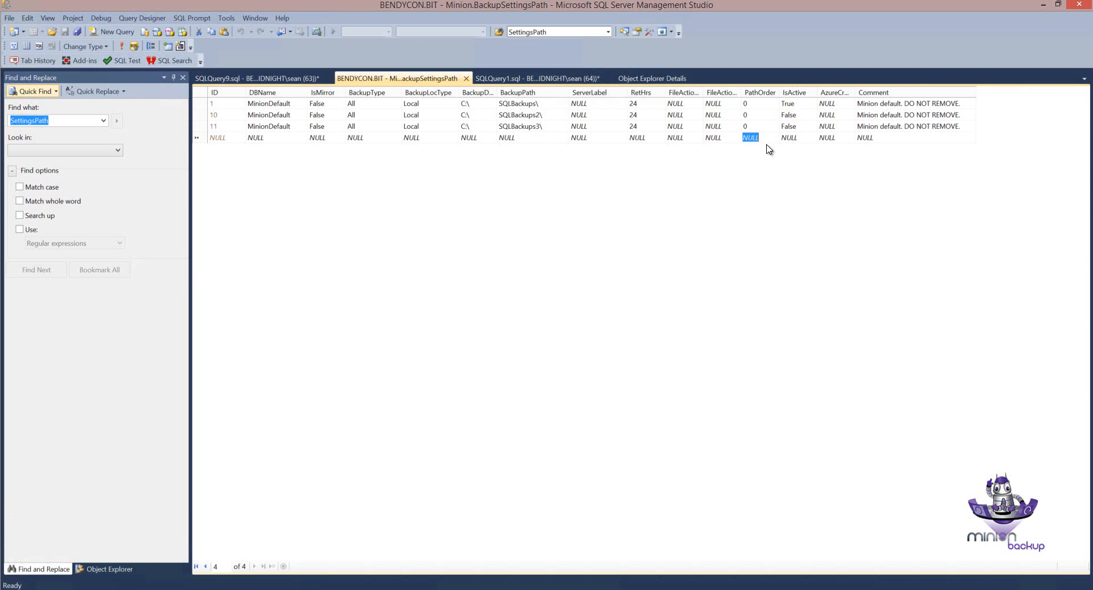
click(794, 117)
text(1)
click(796, 136)
click(782, 129)
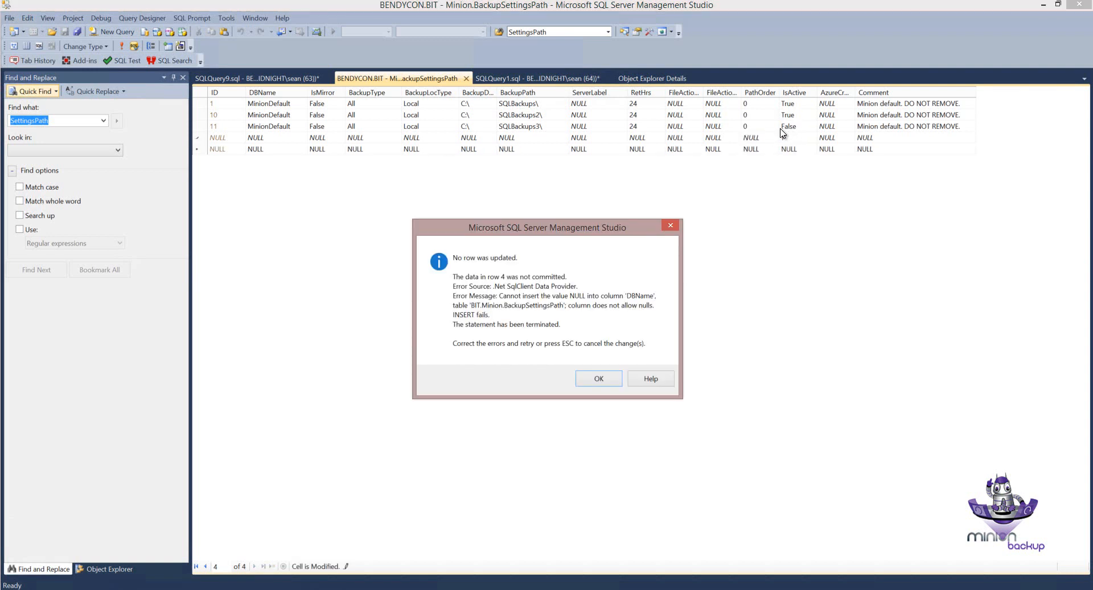
click(605, 383)
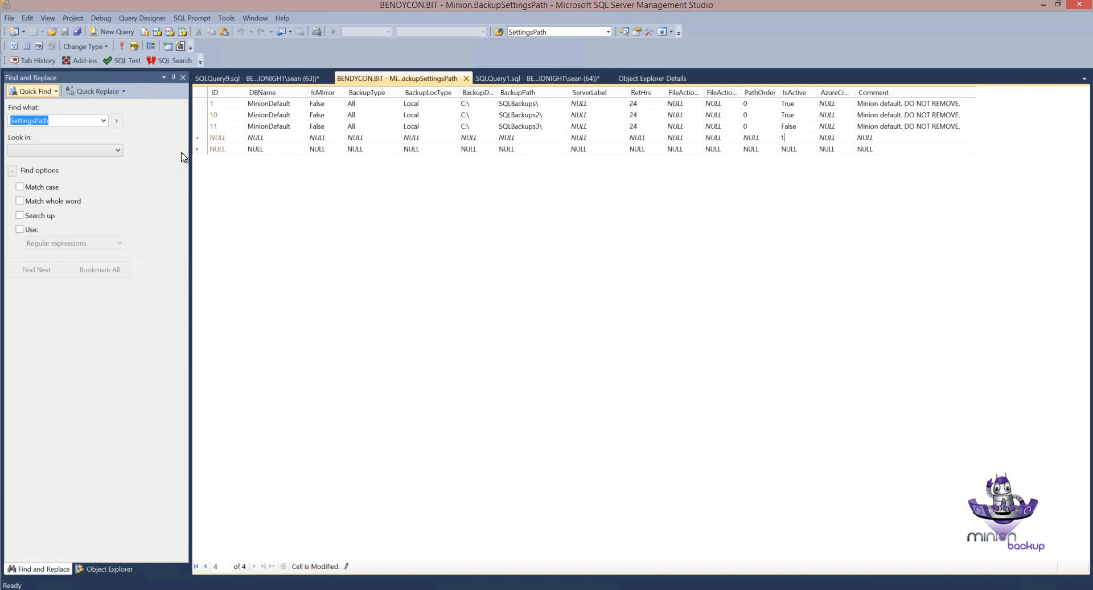
right_click(200, 140)
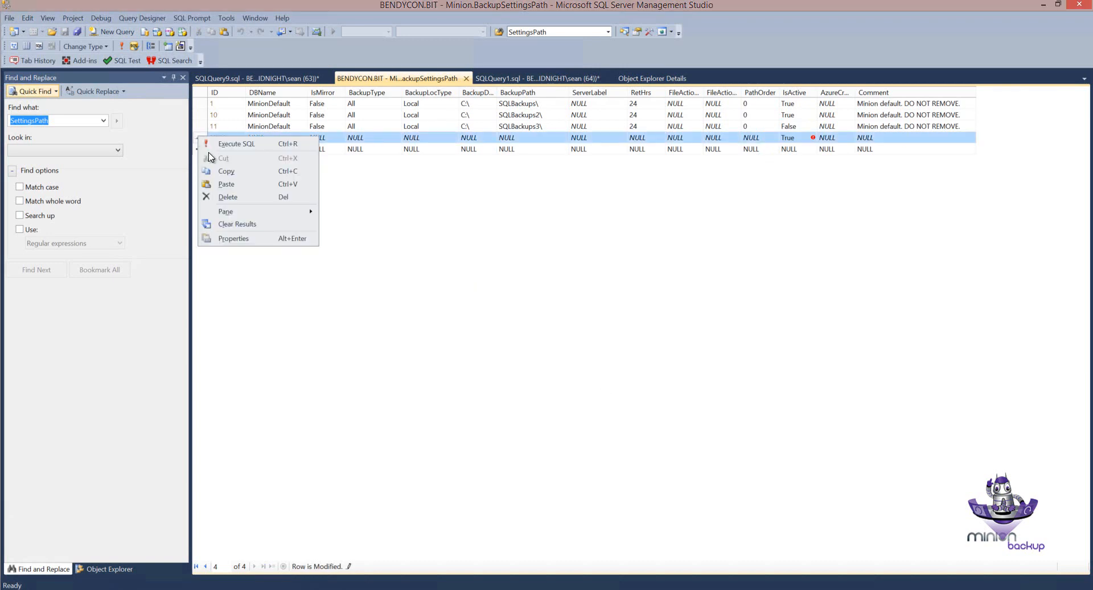
click(225, 196)
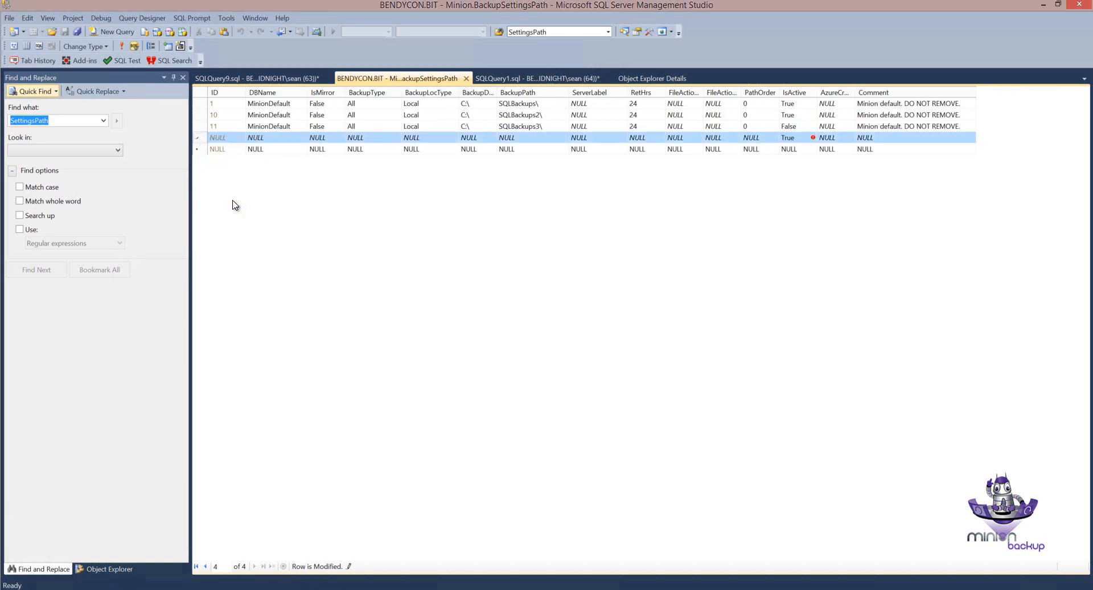
click(758, 130)
click(581, 376)
key(Escape)
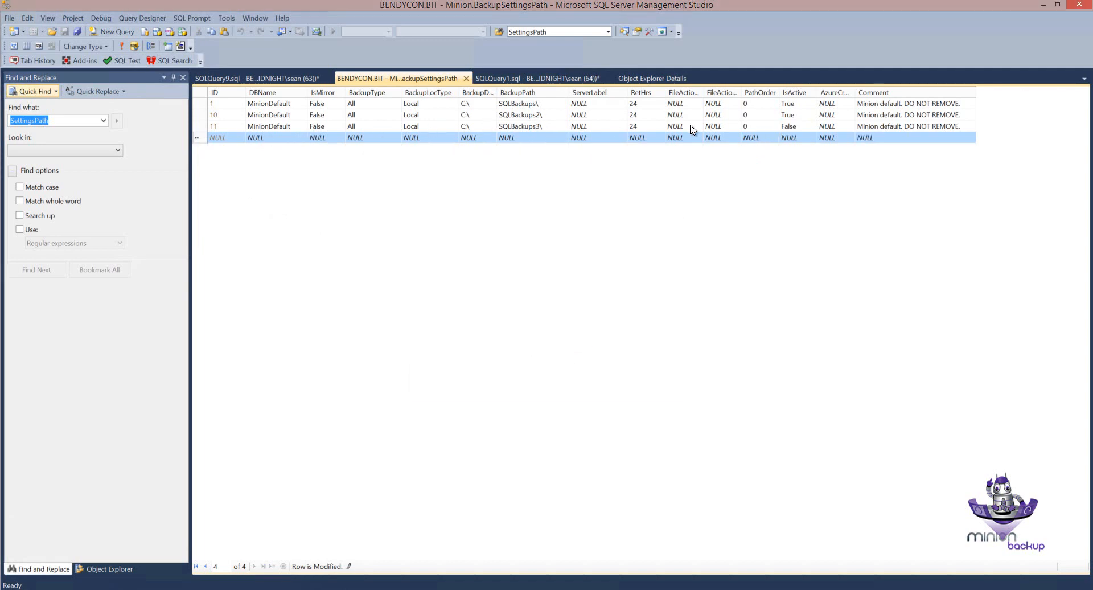
For the SQLBackups3 path row, set IsActive to True and PathOrder to 10
click(802, 126)
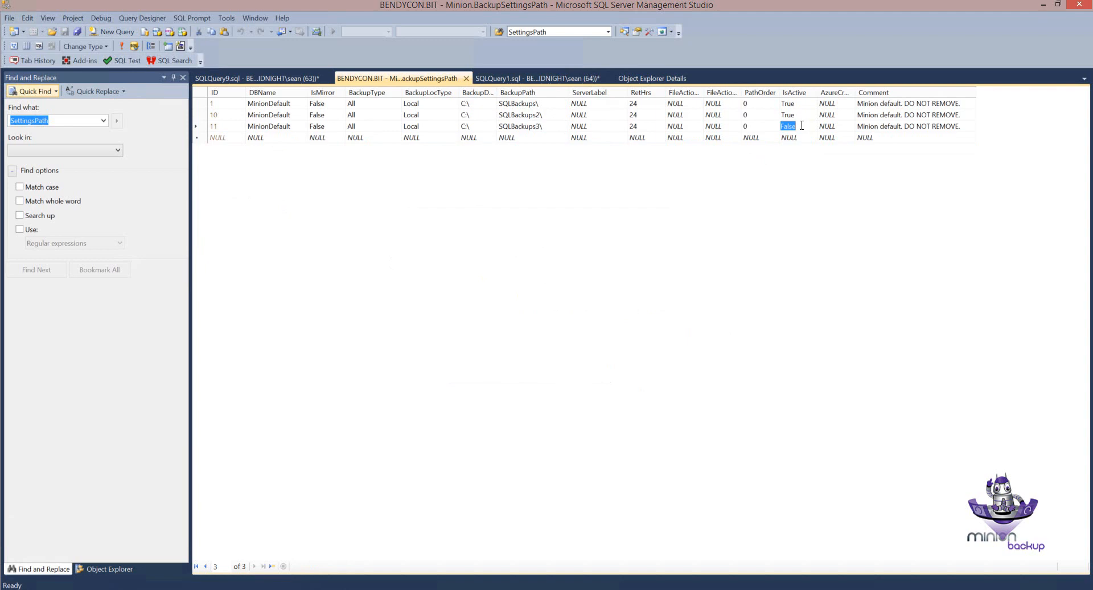
text(True)
click(764, 126)
text(10)
Set PathOrder to 5 for the SQLBackups2 path row, commit it, and select the SQLBackups3 row
click(748, 116)
text(5)
key(Up)
click(757, 128)
click(200, 126)
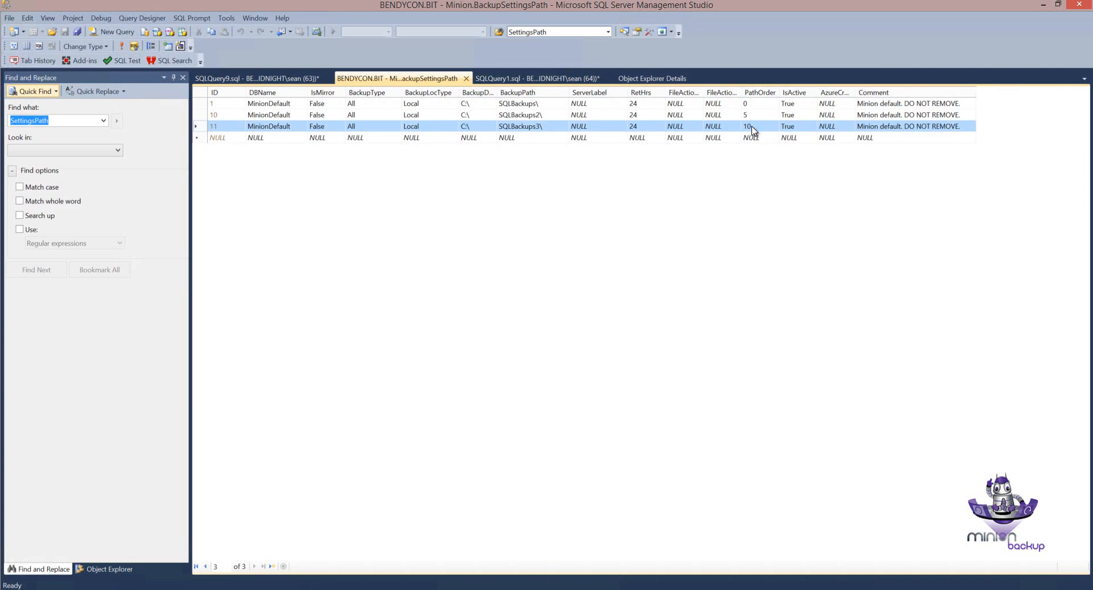
Review the BackupPath cells from SQLBackups3 up to SQLBackups, and execute Minion.BackupStmtGet 'BIT', 'Full', 150 in SQLQuery1.sql
click(541, 128)
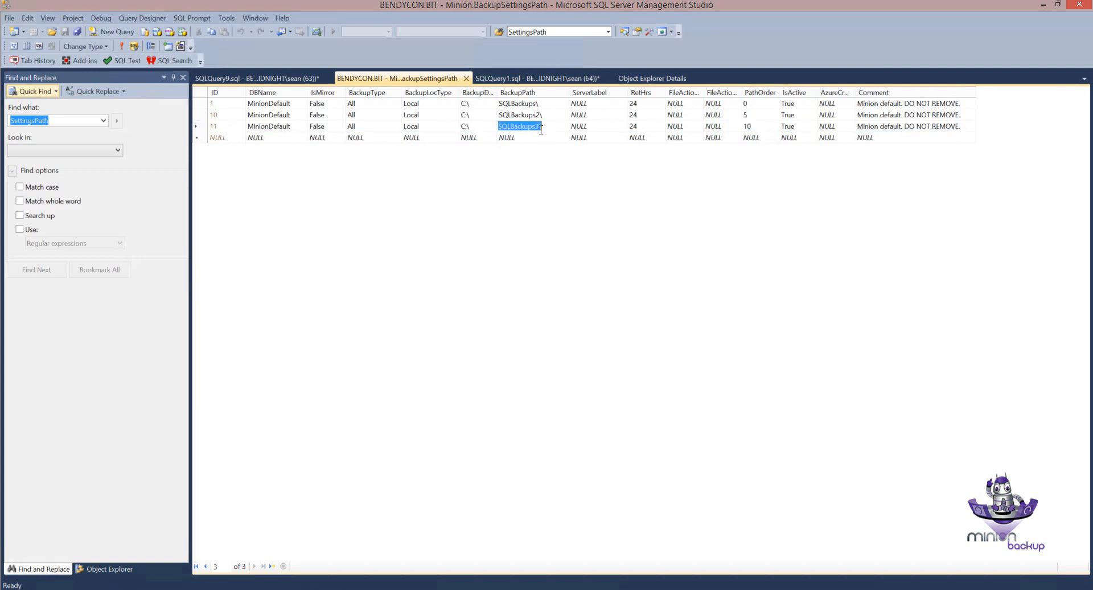
click(541, 115)
click(541, 104)
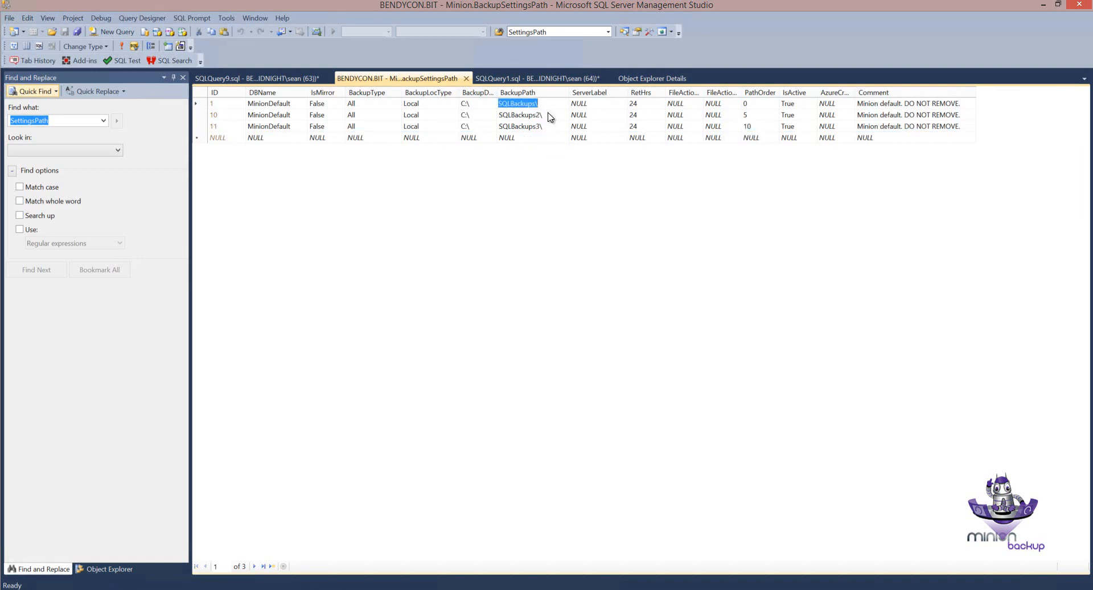
click(521, 80)
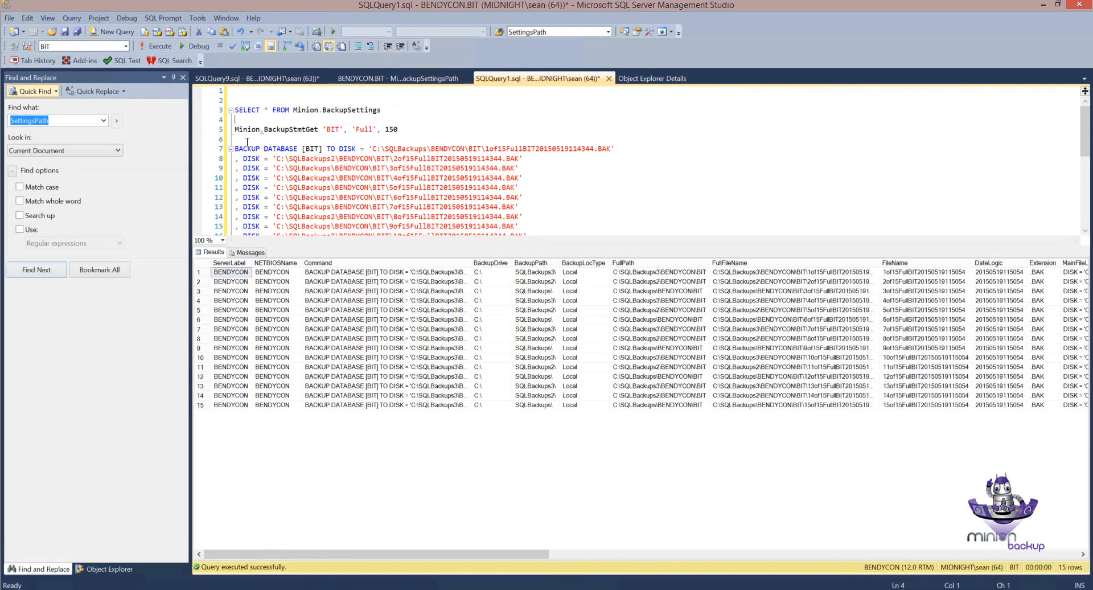
click(228, 130)
click(152, 46)
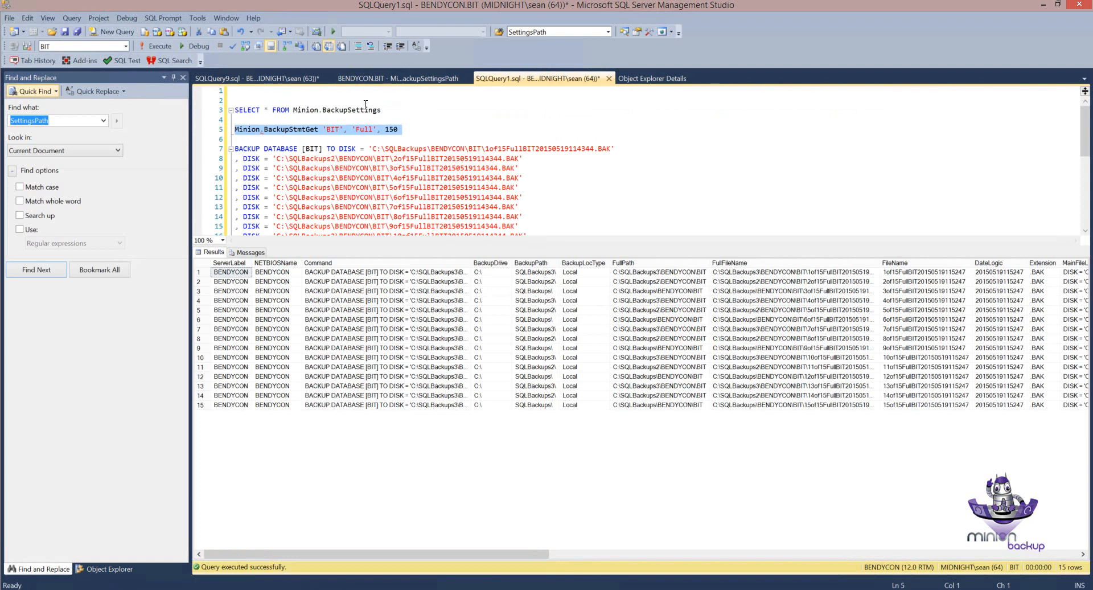
Set PathOrder to 15 for the SQLBackups2 path row and execute the Minion.BackupStmtGet call in SQLQuery1.sql again
click(402, 75)
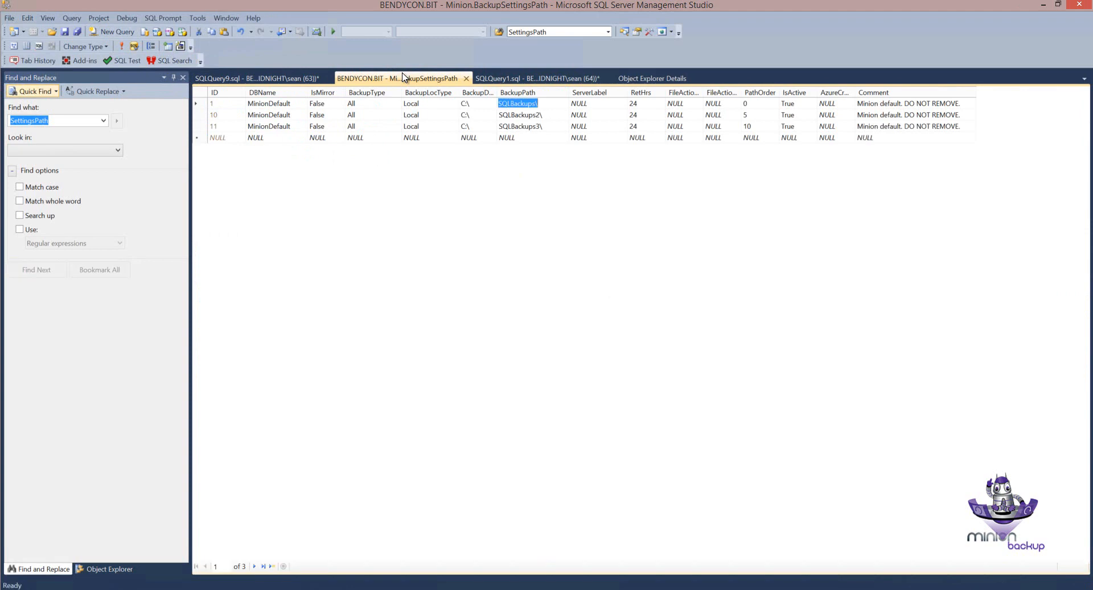
click(758, 113)
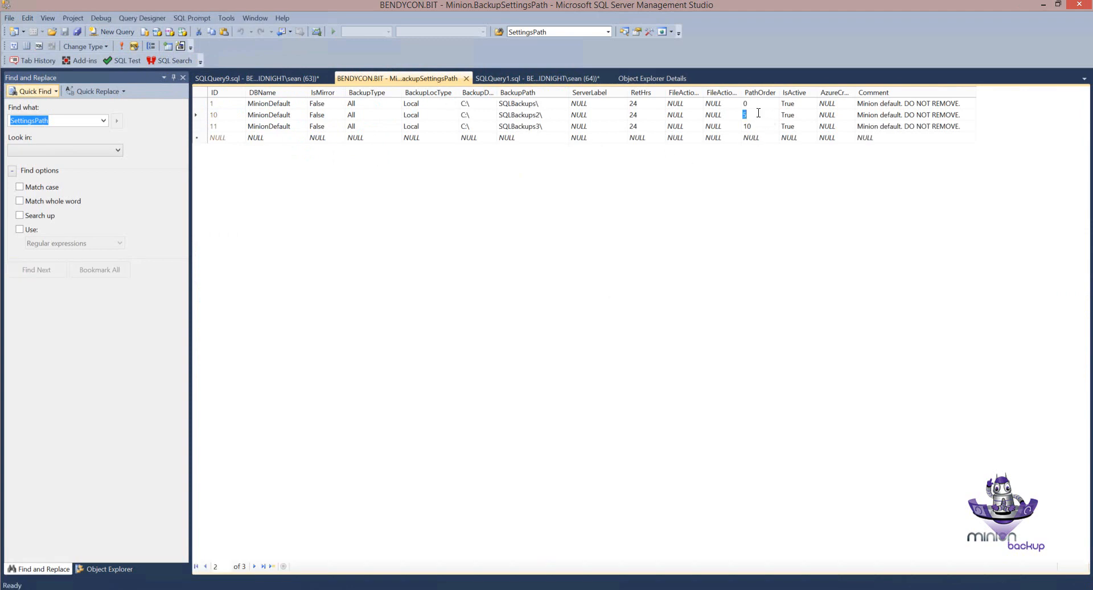
text(15)
click(751, 125)
click(531, 79)
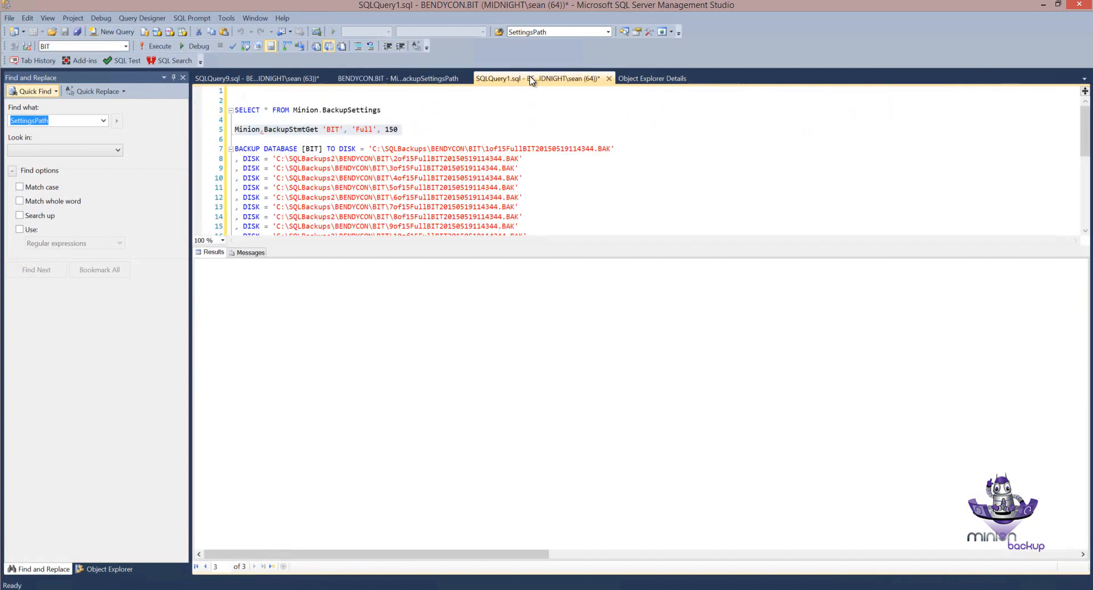
click(157, 46)
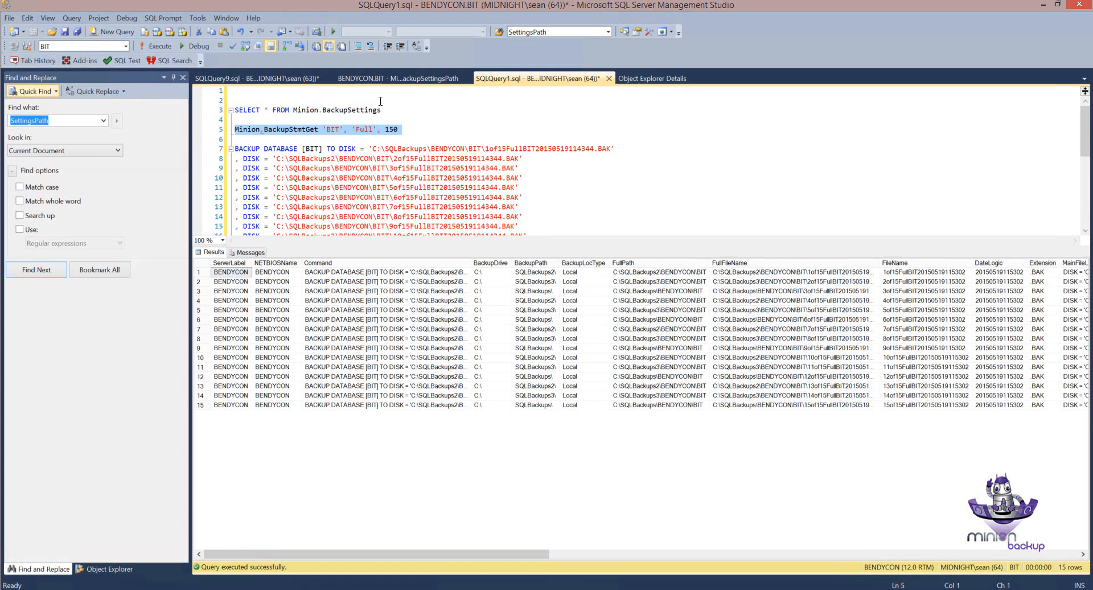
click(398, 81)
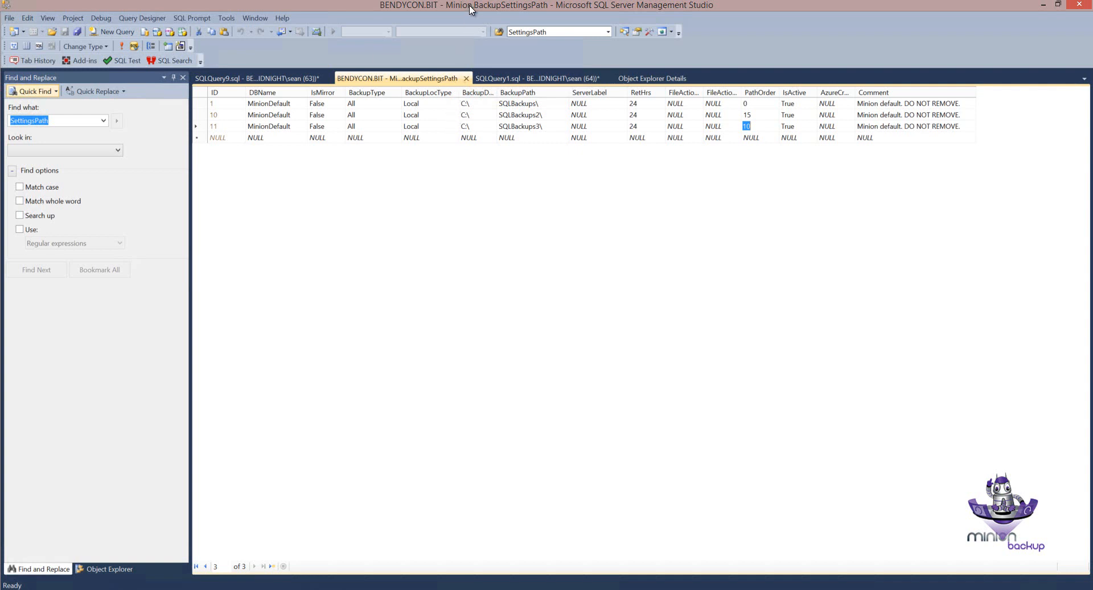
click(205, 104)
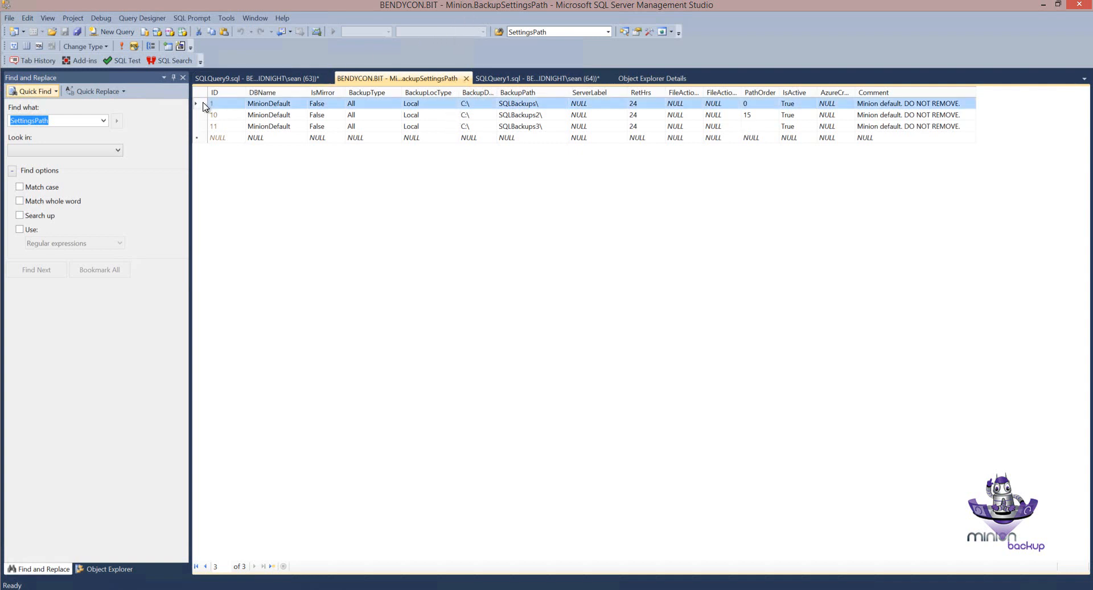
click(219, 138)
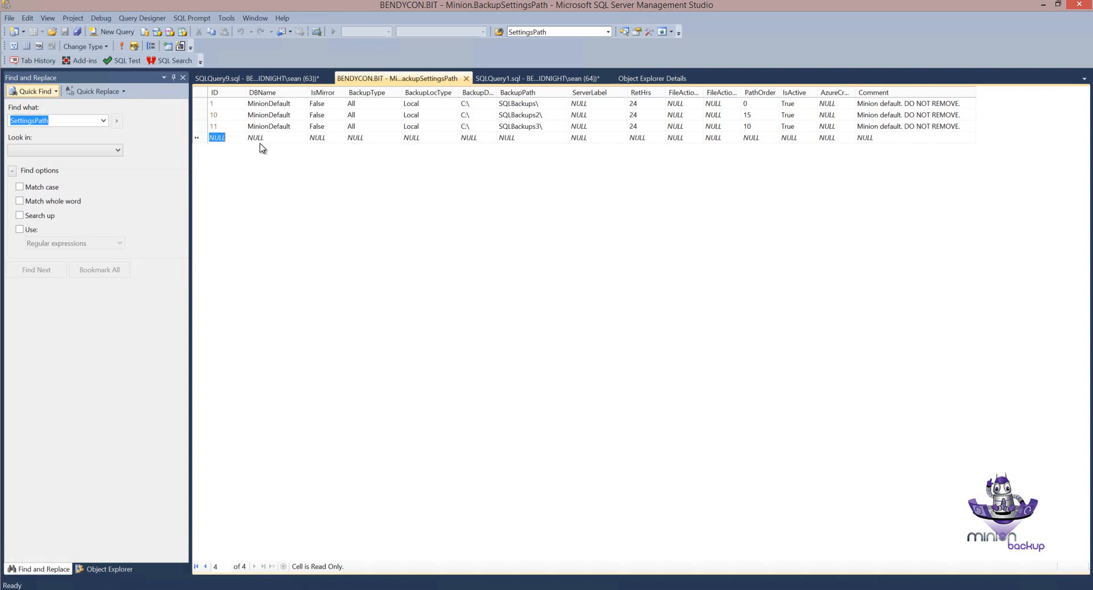
click(278, 137)
click(491, 81)
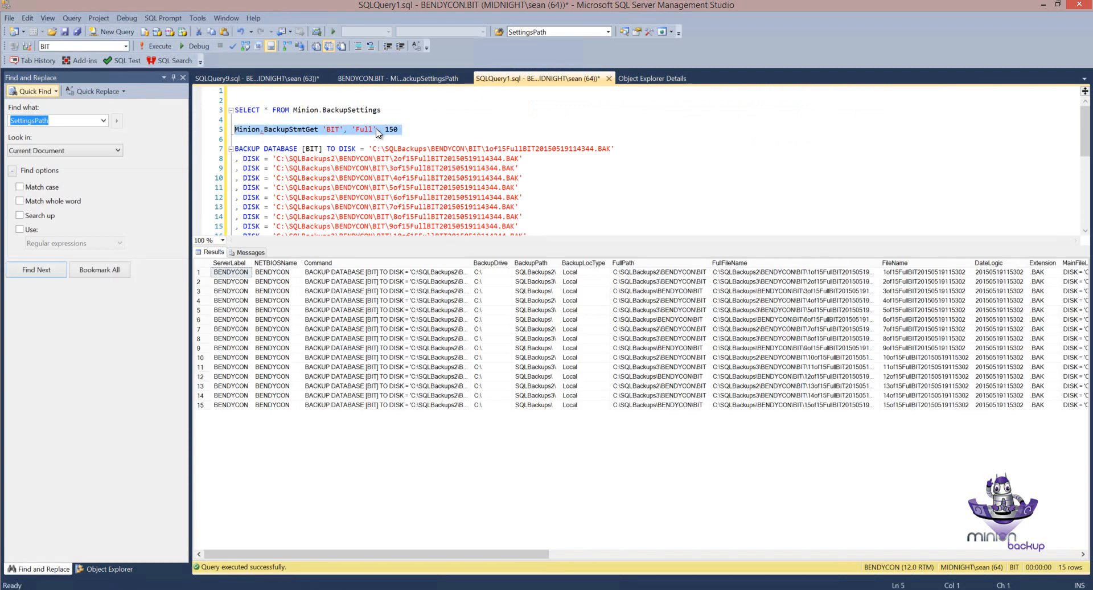
click(279, 79)
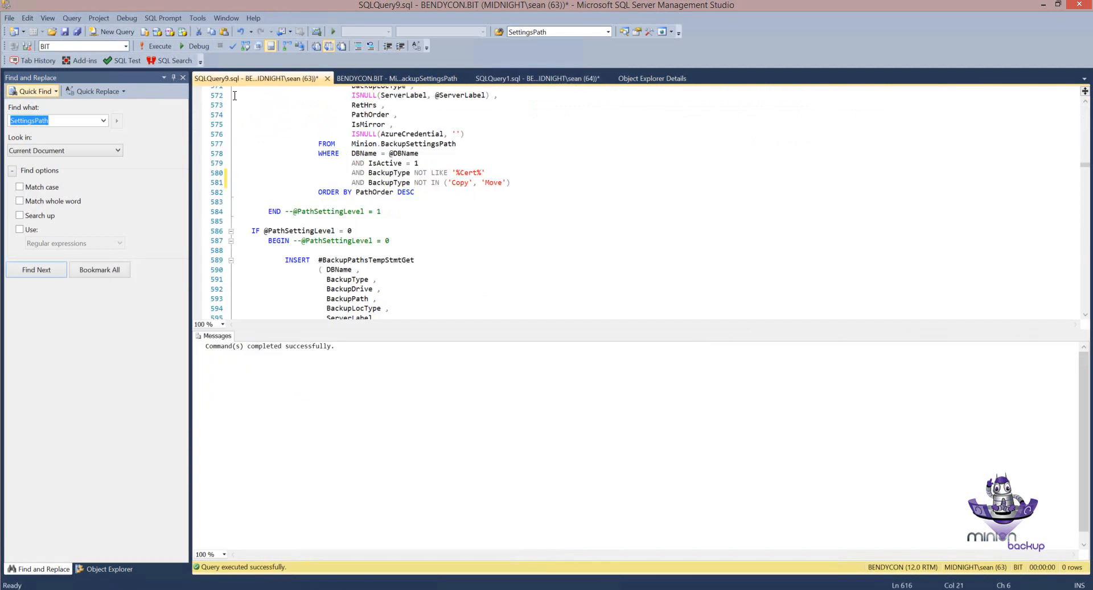
In Minion.BackupSettingsPath, copy the SQLBackups3 row and paste it as a new row
click(373, 80)
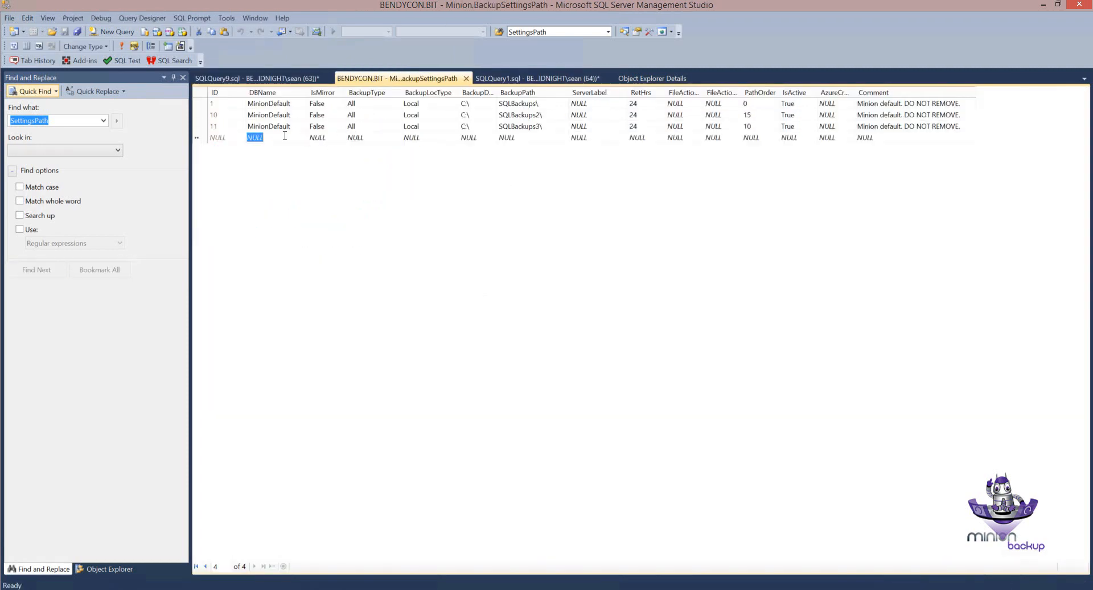
click(200, 127)
right_click(200, 130)
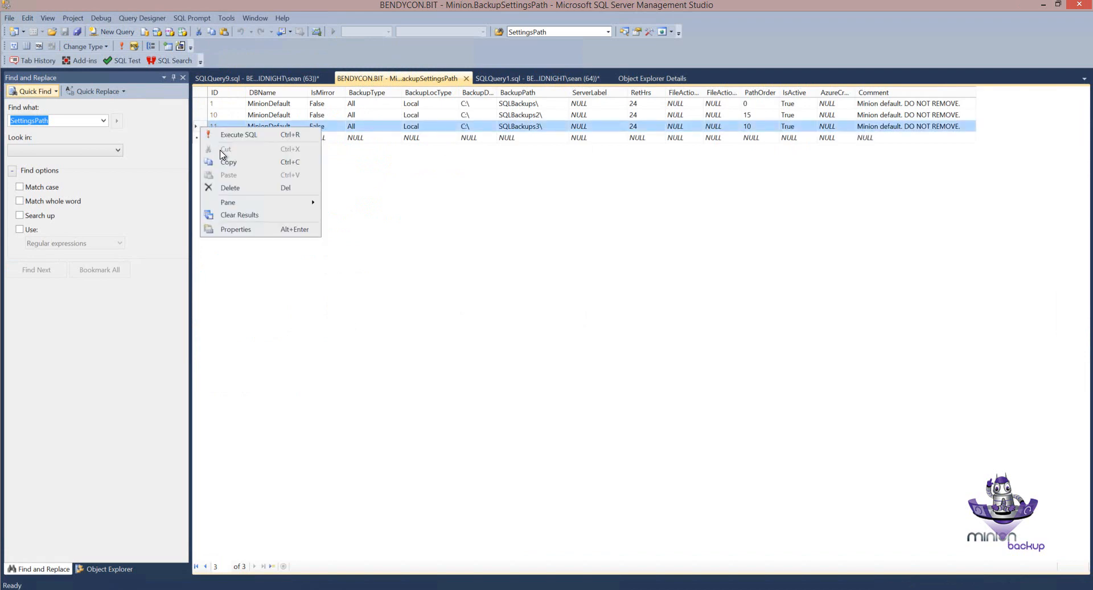
click(229, 166)
click(203, 138)
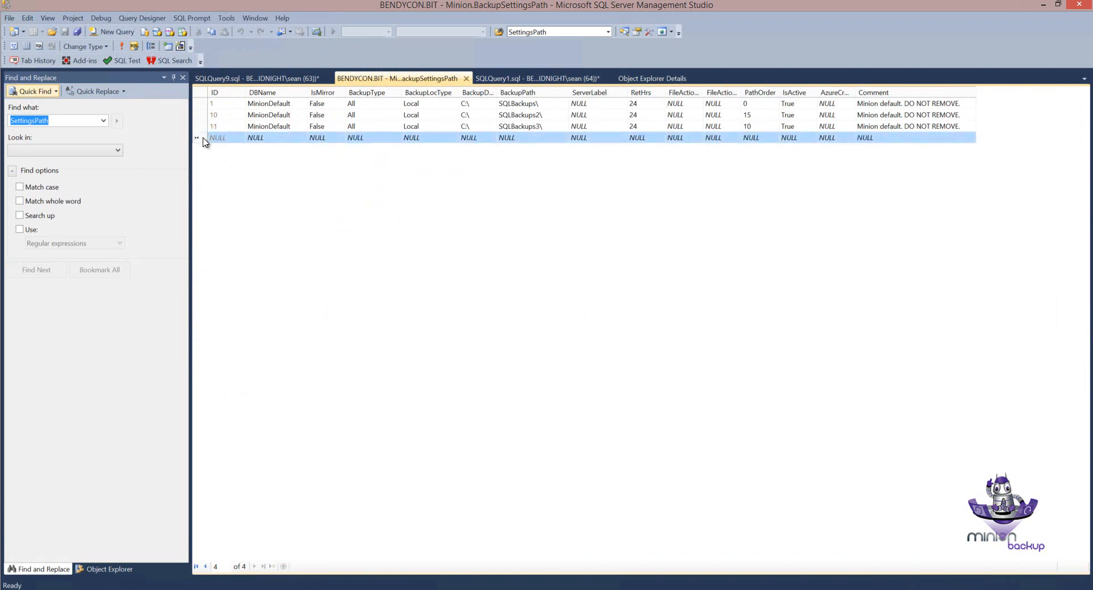
right_click(204, 138)
click(228, 199)
right_click(199, 140)
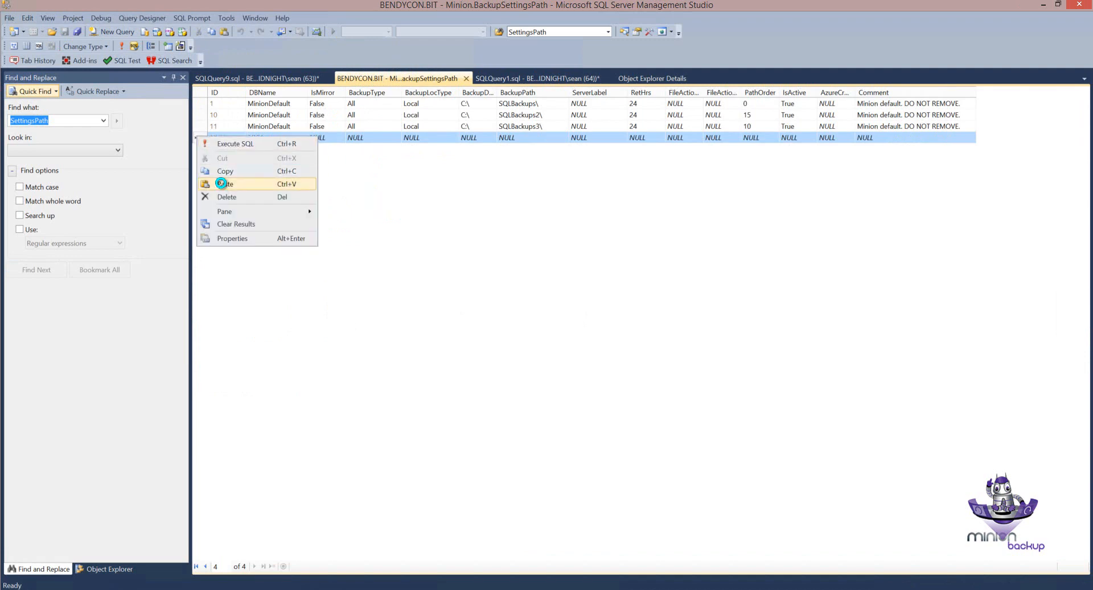
click(226, 185)
Paste the SQLBackups3 row once more and re-execute the table's query to reload the rows
right_click(198, 150)
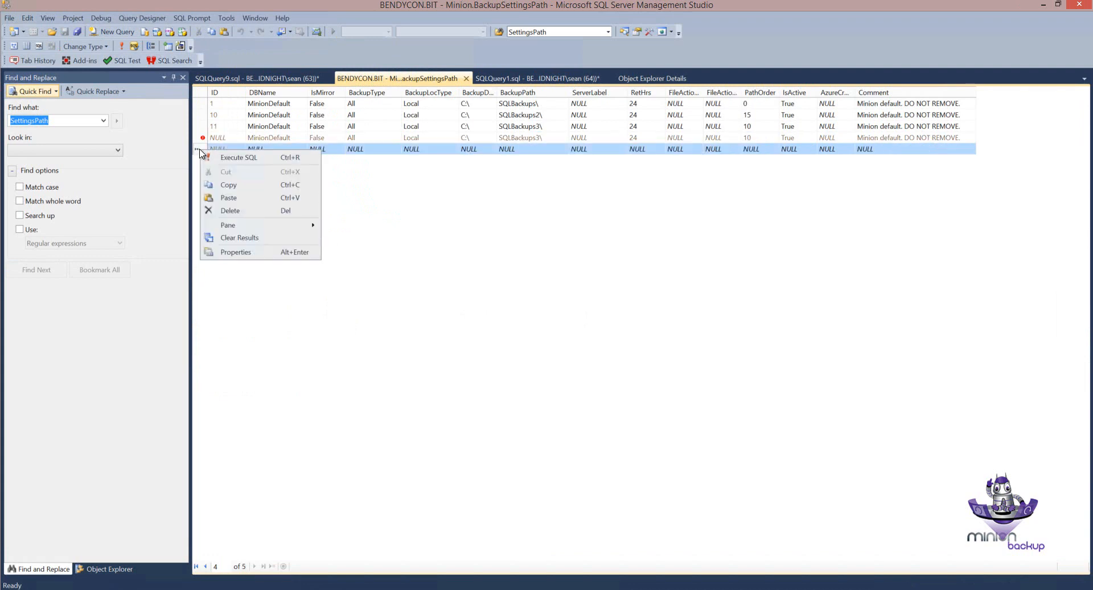
click(216, 198)
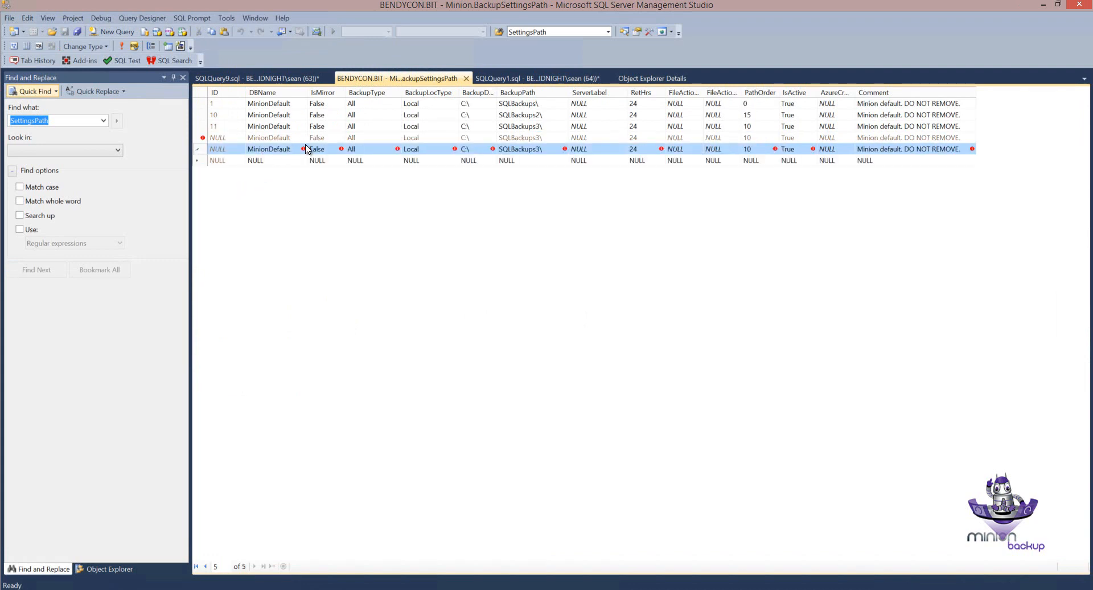
click(121, 46)
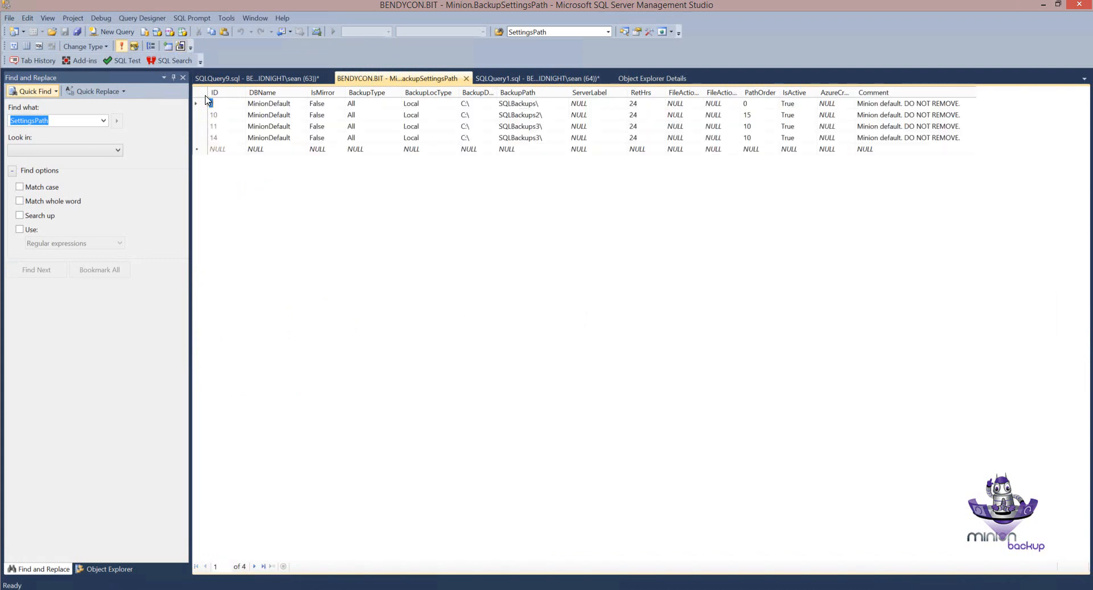
Set DBName to BIT for both SQLBackups3 rows
click(266, 128)
text(BIT)
click(265, 138)
text(BIT)
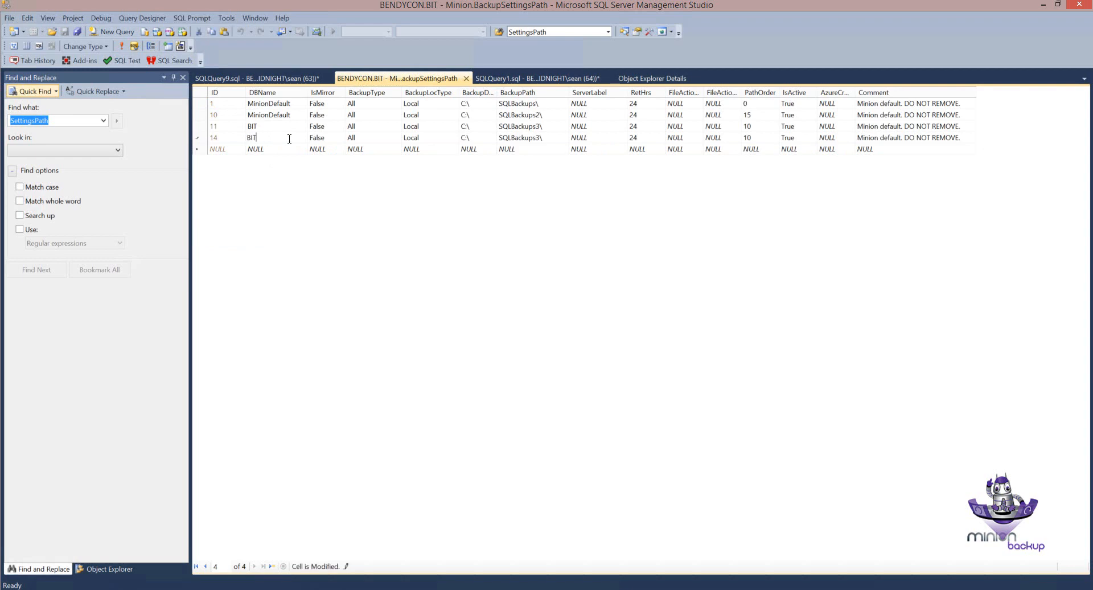
Set BackupDrive to Z\ for the BIT row with ID 11 and to Z:\ for the one with ID 14
click(464, 126)
key(Delete)
text(Z:\)
click(466, 139)
drag(466, 137, 446, 139)
text(Z)
Set BackupPath to SQLBackups5\ for the BIT row with ID 11 and to SQLBackups6\ for the one with ID 14
click(522, 138)
click(539, 126)
click(539, 126)
key(BackSpace)
text(5)
click(548, 138)
click(553, 135)
key(BackSpace)
text(6)
Set RetHrs to 48 for both BIT rows and commit the changes
click(642, 137)
click(643, 127)
text(48)
click(644, 138)
text(48)
click(661, 125)
click(203, 129)
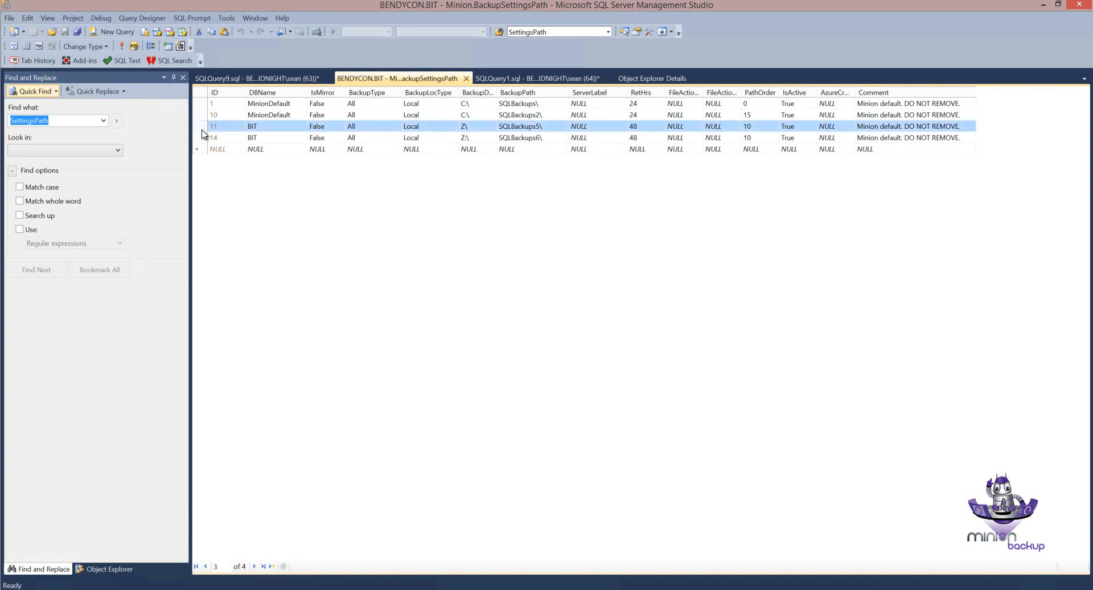
click(203, 139)
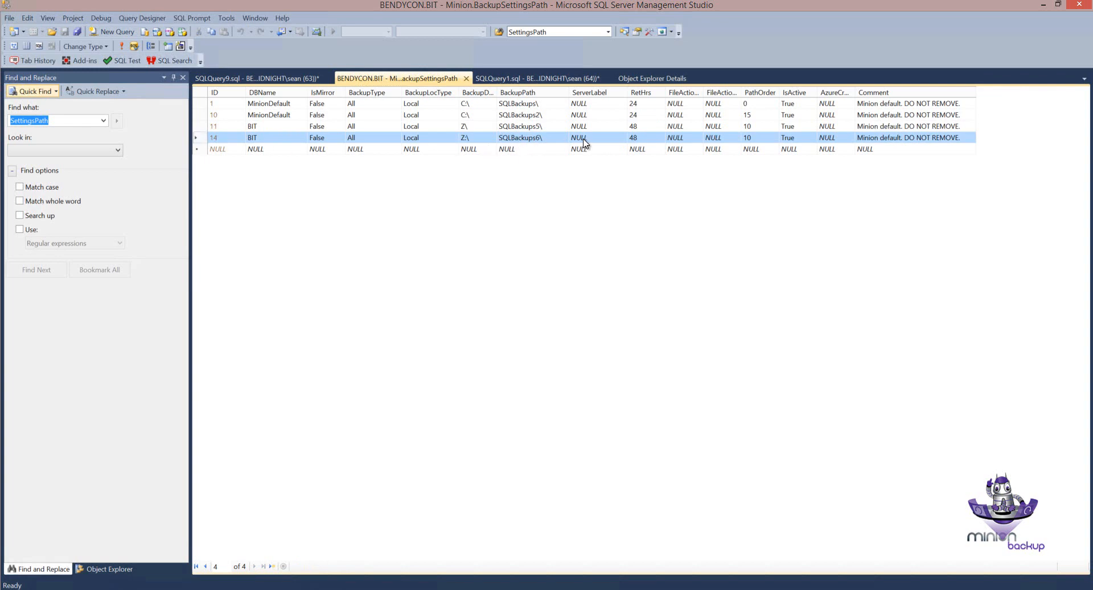
Set PathOrder to 0 for both BIT rows
click(765, 126)
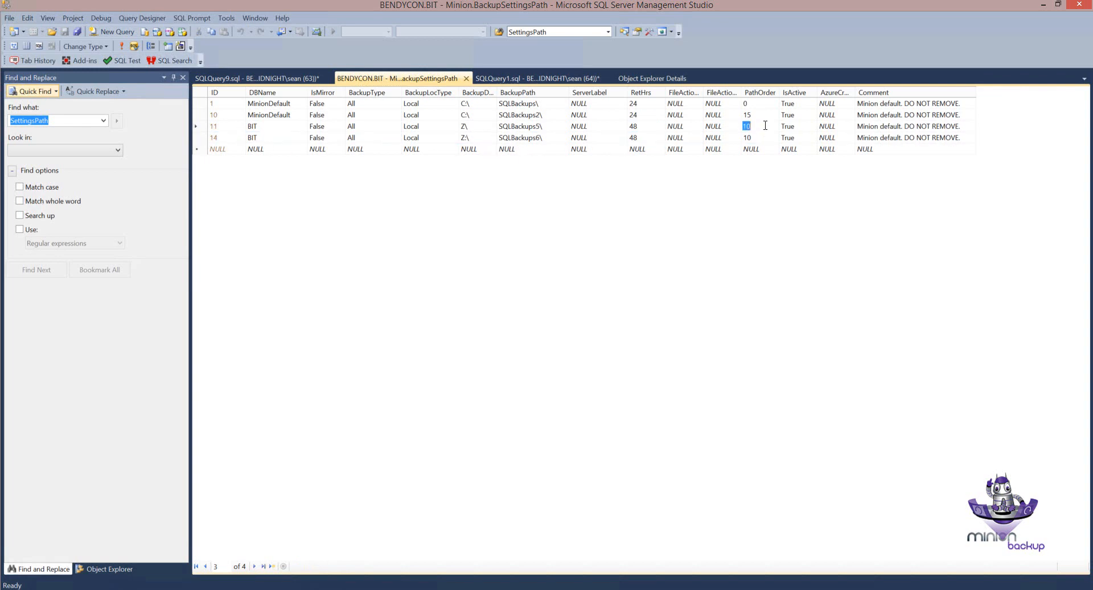
text(0)
click(762, 138)
text(0)
click(804, 137)
Replace the Comment of the SQLBackups5 row with "BIT Stripe" and copy it to the SQLBackups6 row
click(898, 126)
text(BIT Stripe)
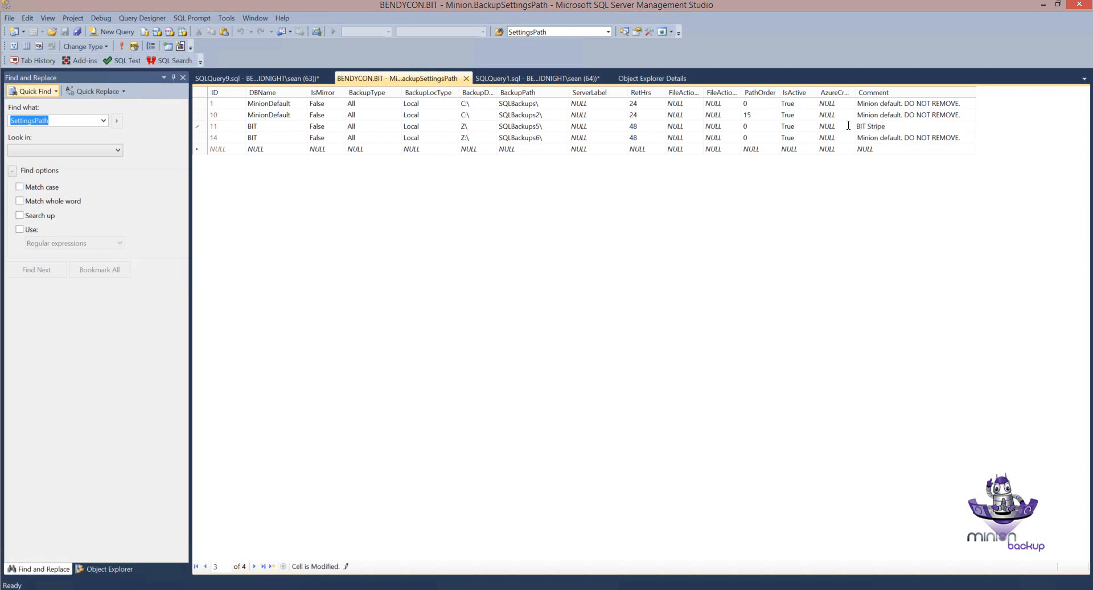
drag(848, 125, 843, 128)
key(ctrl+c)
click(899, 138)
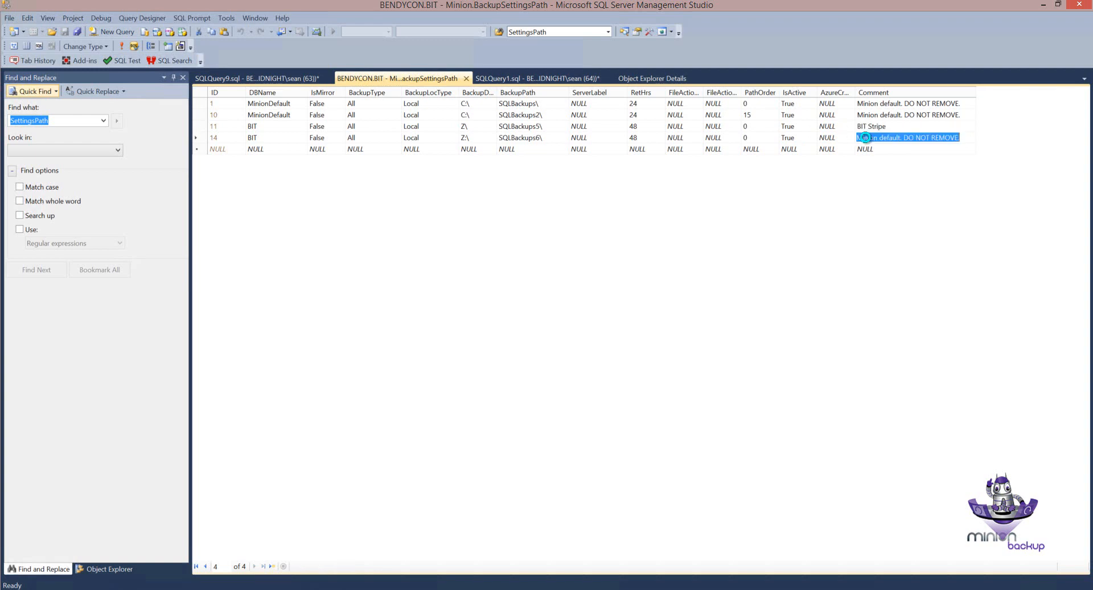
key(ctrl+v)
click(900, 126)
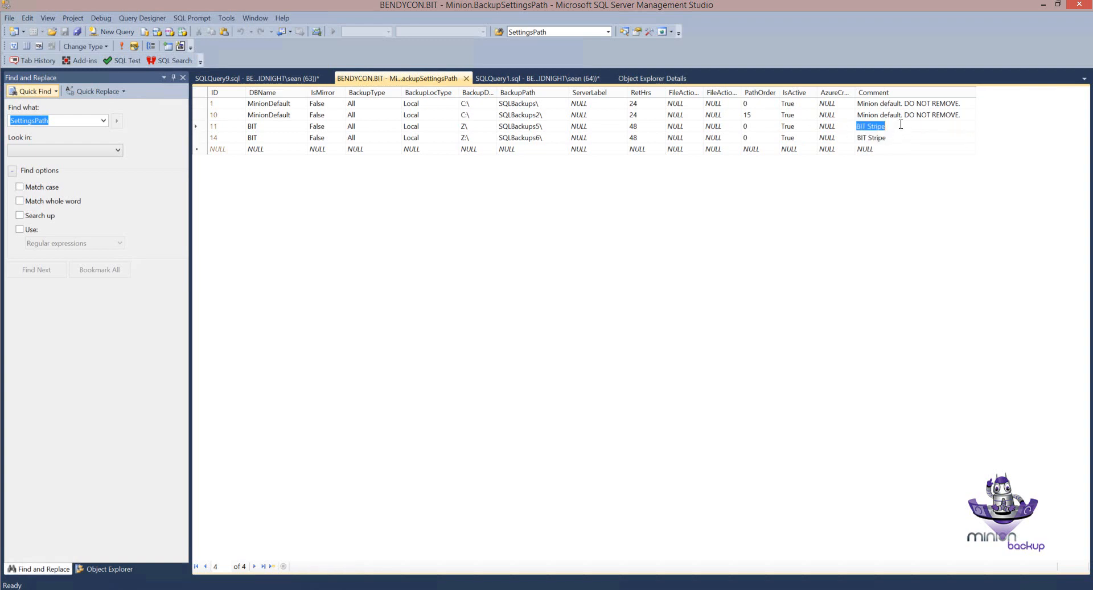
For the SQLBackups6 row, set BackupDrive to \\NAS1\ and BackupLocType to NAS, and commit the row
click(463, 138)
click(464, 138)
double_click(460, 138)
drag(454, 141, 450, 139)
text(\\NAS1\)
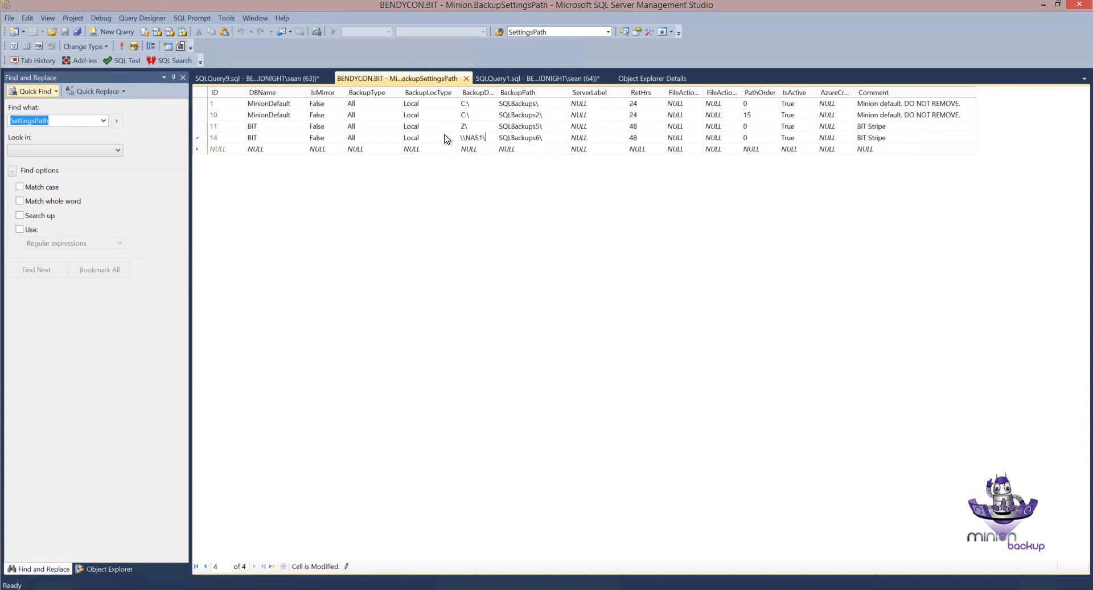
click(433, 136)
text(NAS)
click(456, 126)
click(470, 138)
Execute the Minion.BackupStmtGet call in SQLQuery1.sql and examine the BackupDrive values of the first six result rows
click(504, 80)
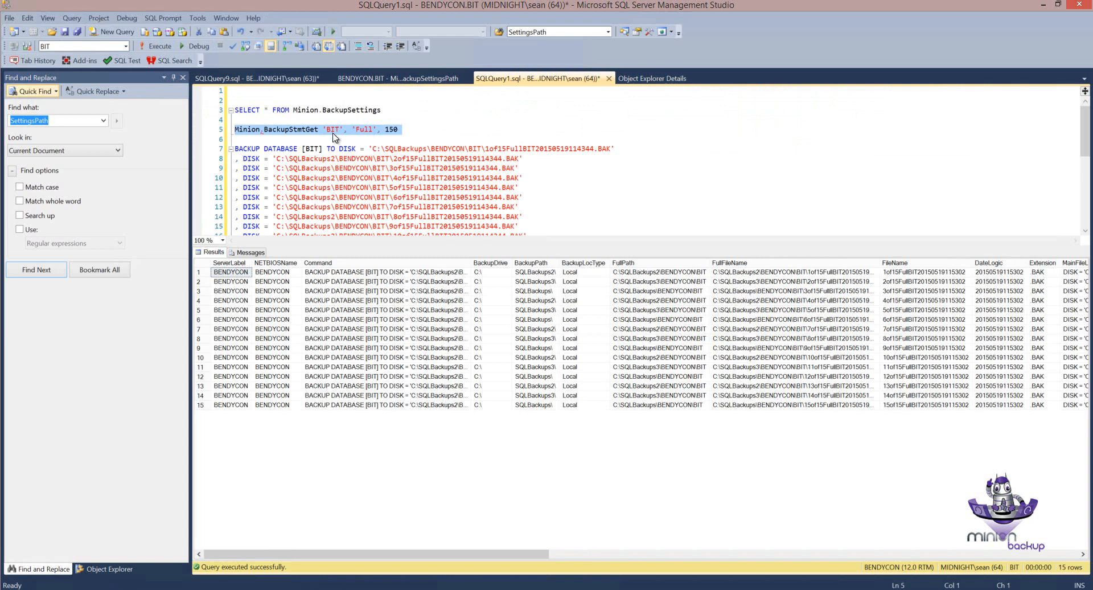
click(149, 48)
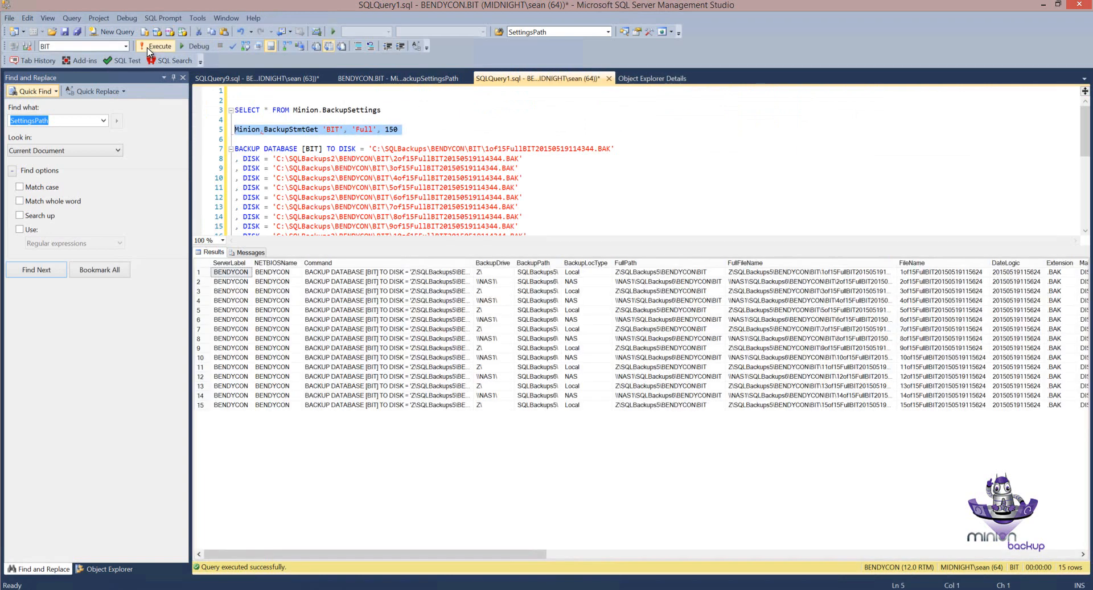
click(479, 273)
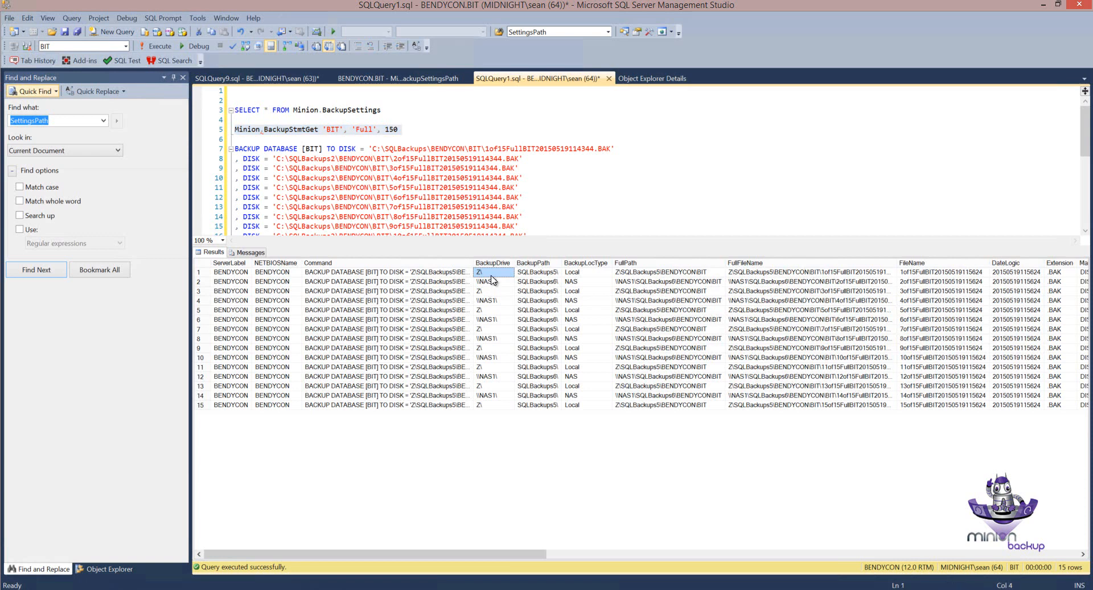
click(491, 283)
click(491, 291)
click(490, 301)
click(489, 311)
click(489, 320)
Copy the first result's Command value, hide the results, and paste it over the old BACKUP DATABASE statement in SQLQuery1.sql
click(335, 274)
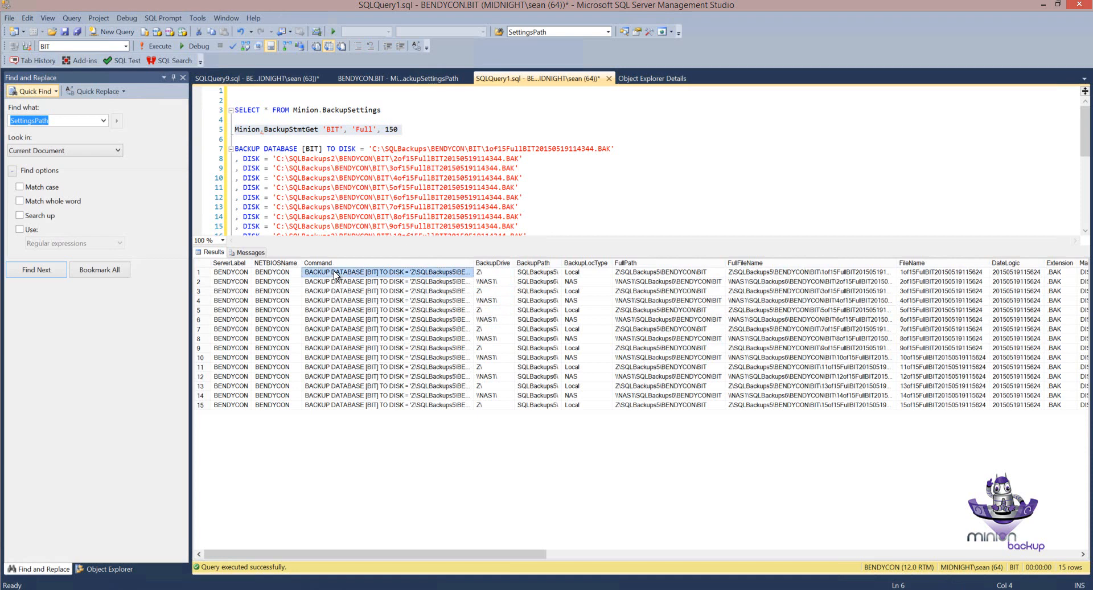
key(ctrl+r)
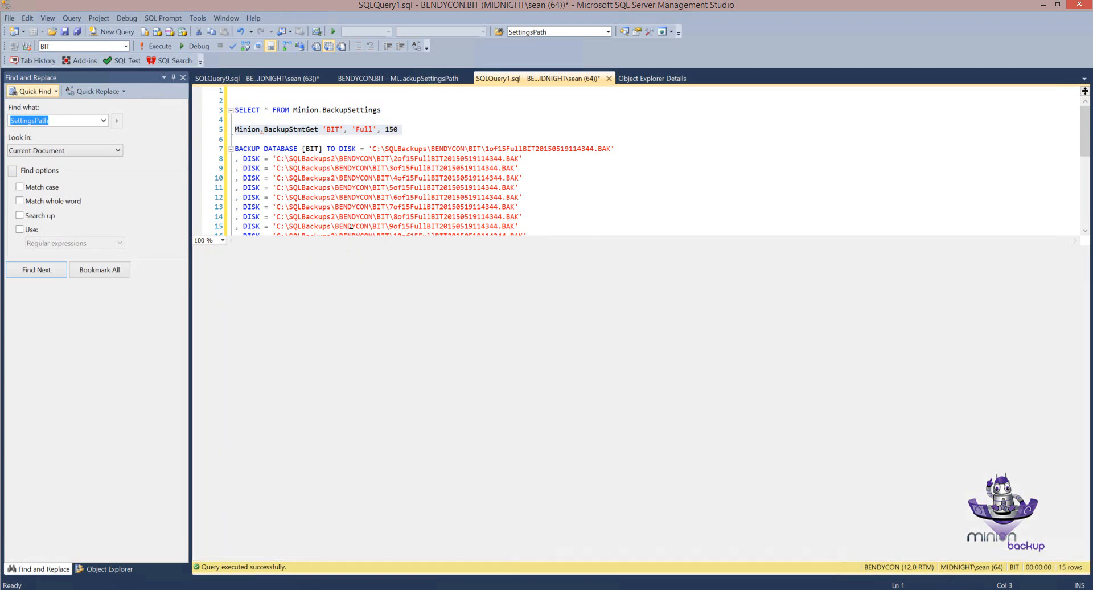
drag(277, 292, 200, 154)
key(ctrl+v)
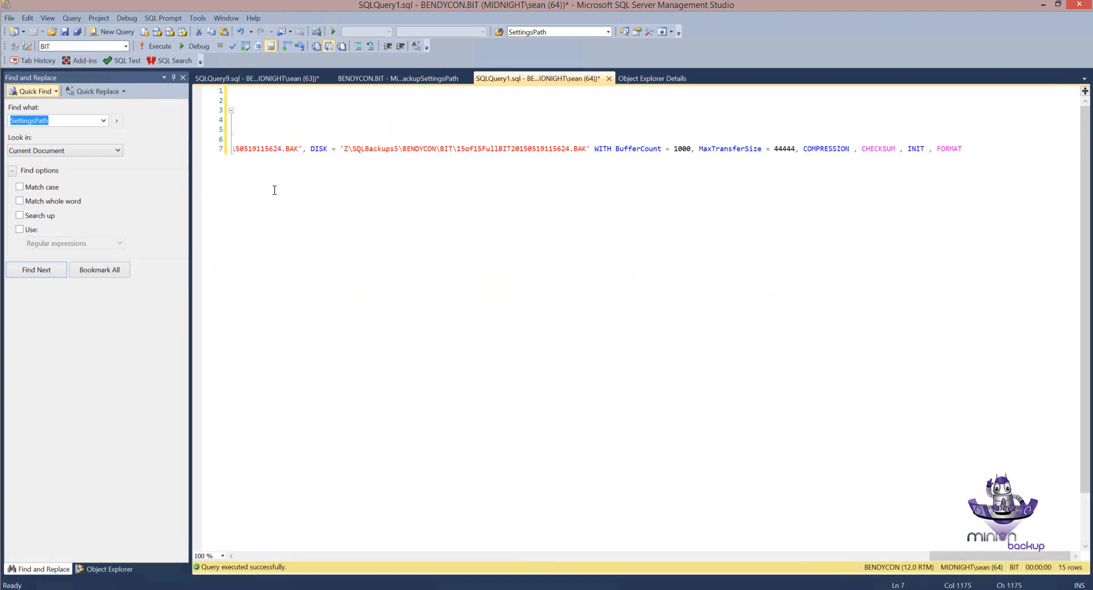
Using regular expressions, replace every ", DISK" with "\n, DISK" so each backup file is on its own line
click(33, 229)
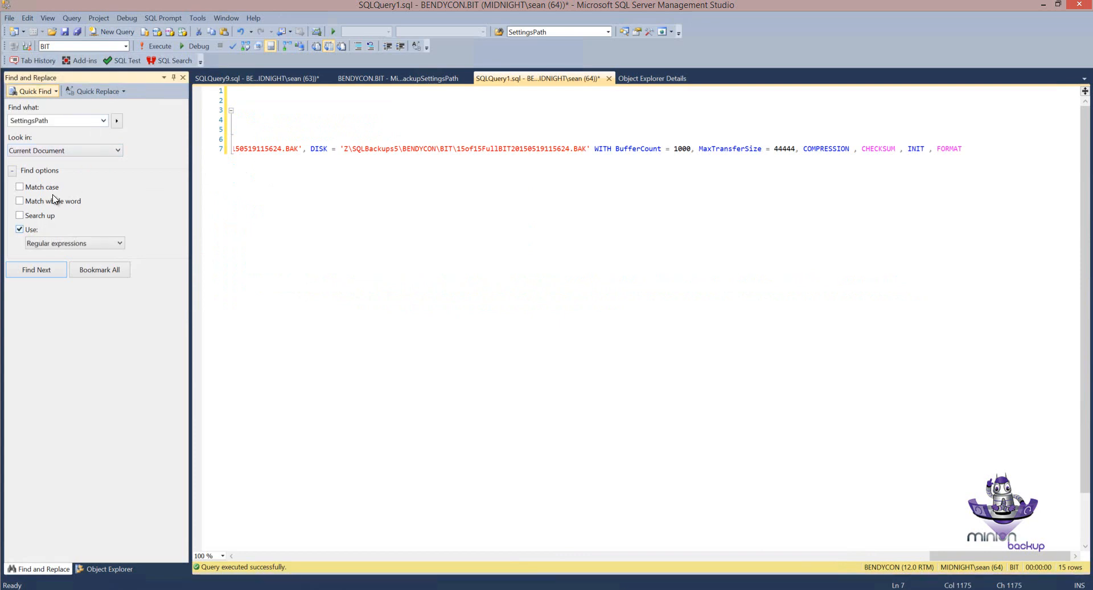
click(104, 121)
click(53, 143)
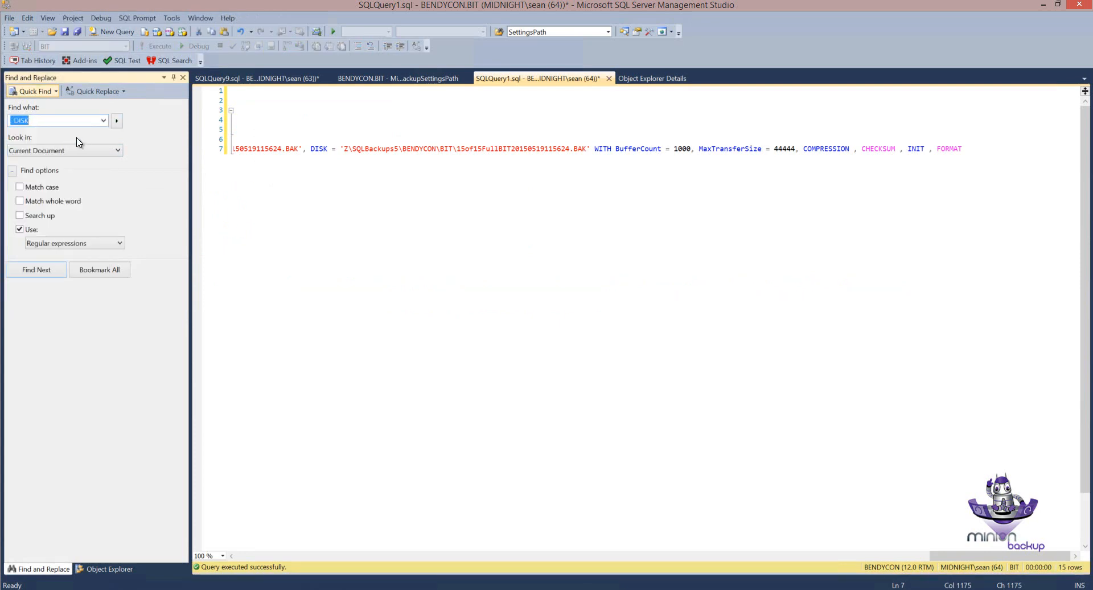
click(106, 91)
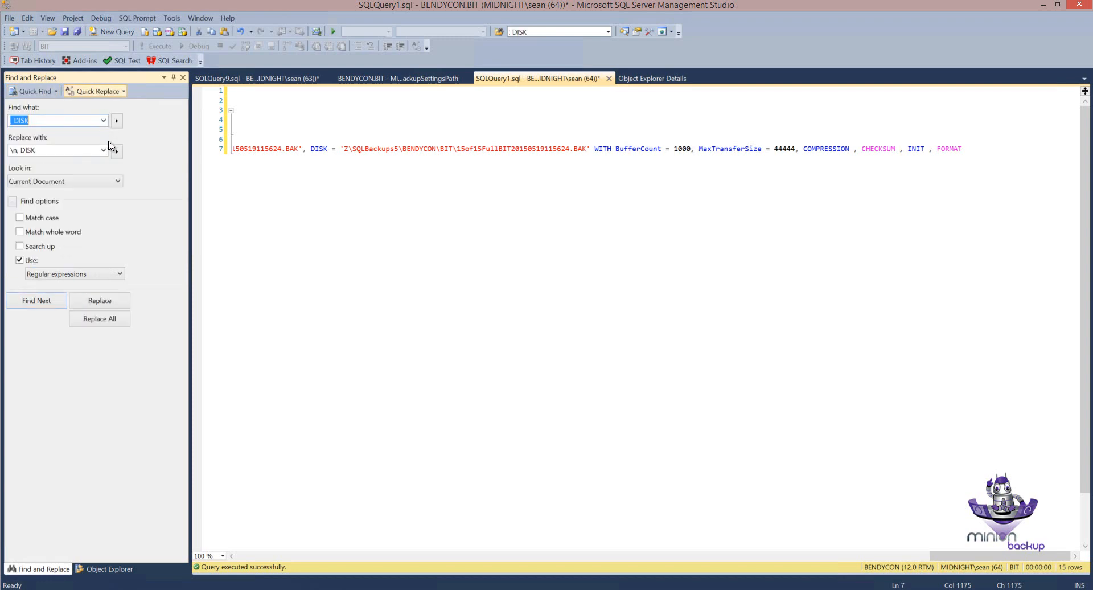
click(98, 325)
click(546, 323)
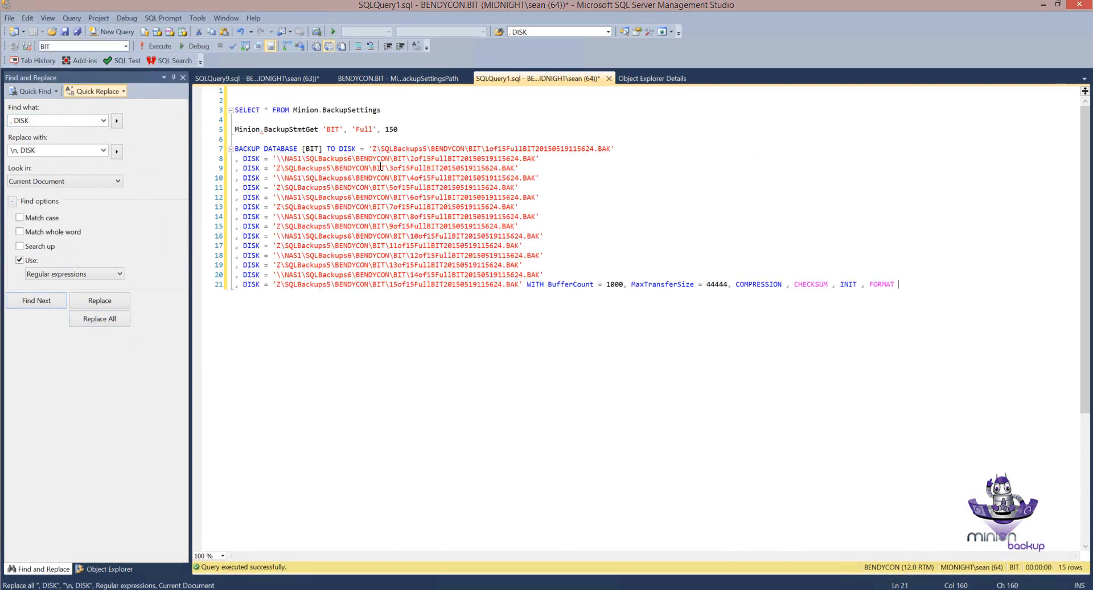
In Minion.BackupSettingsPath, correct BackupDrive to Z:\ for the SQLBackups5 row and commit it
click(359, 79)
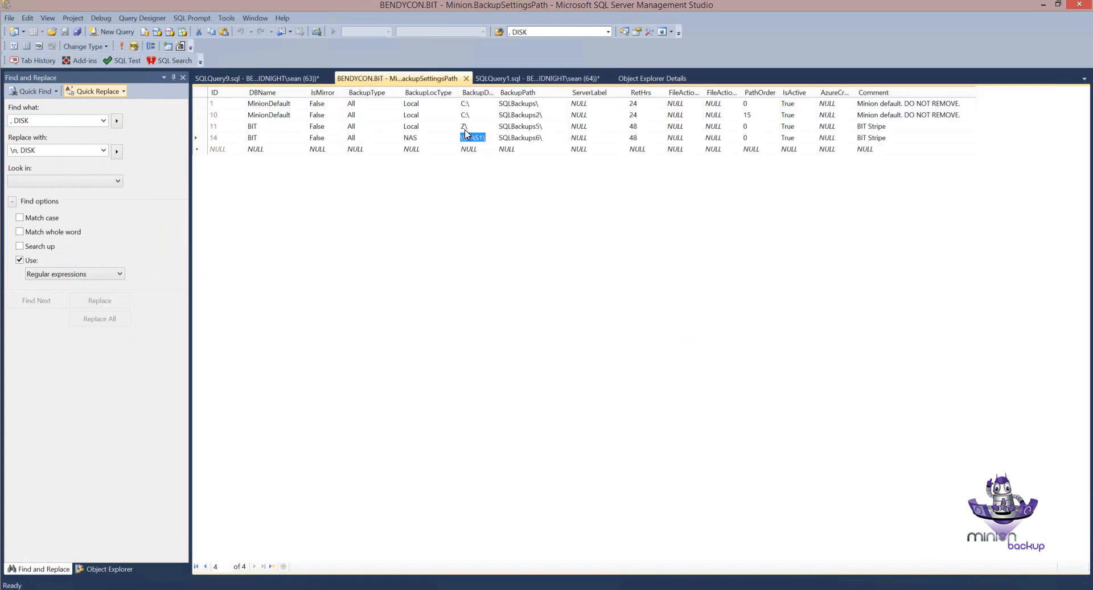
click(465, 126)
click(466, 127)
text(:)
key(Down)
In Minion.BackupSettingsPath, duplicate the BIT NAS row for SQLBackups6\ by copying it into the empty new row
click(526, 79)
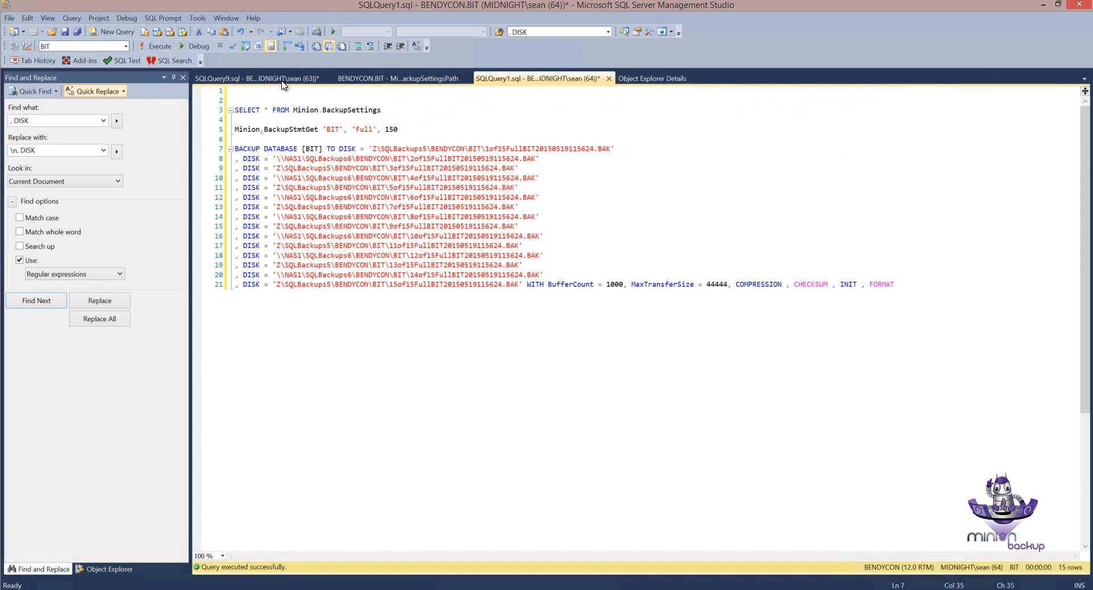
click(362, 80)
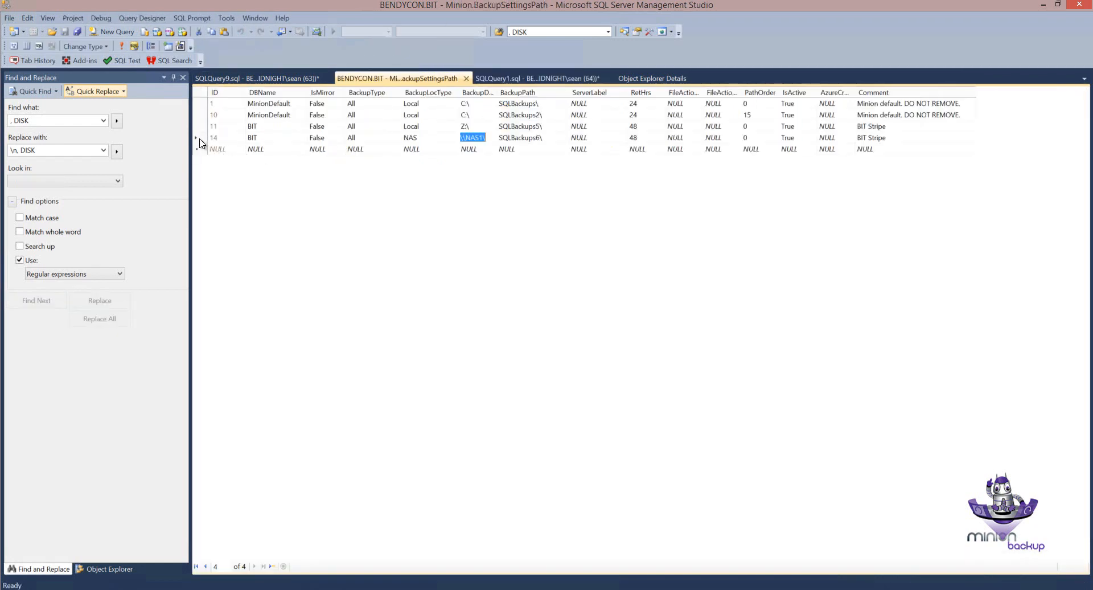
click(199, 139)
right_click(199, 139)
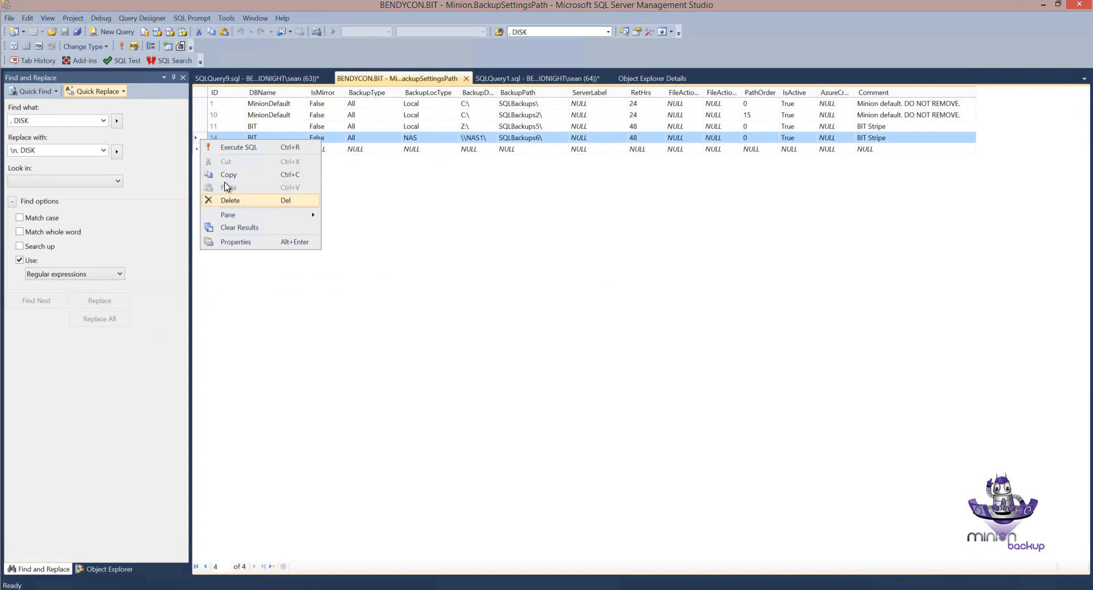
click(201, 149)
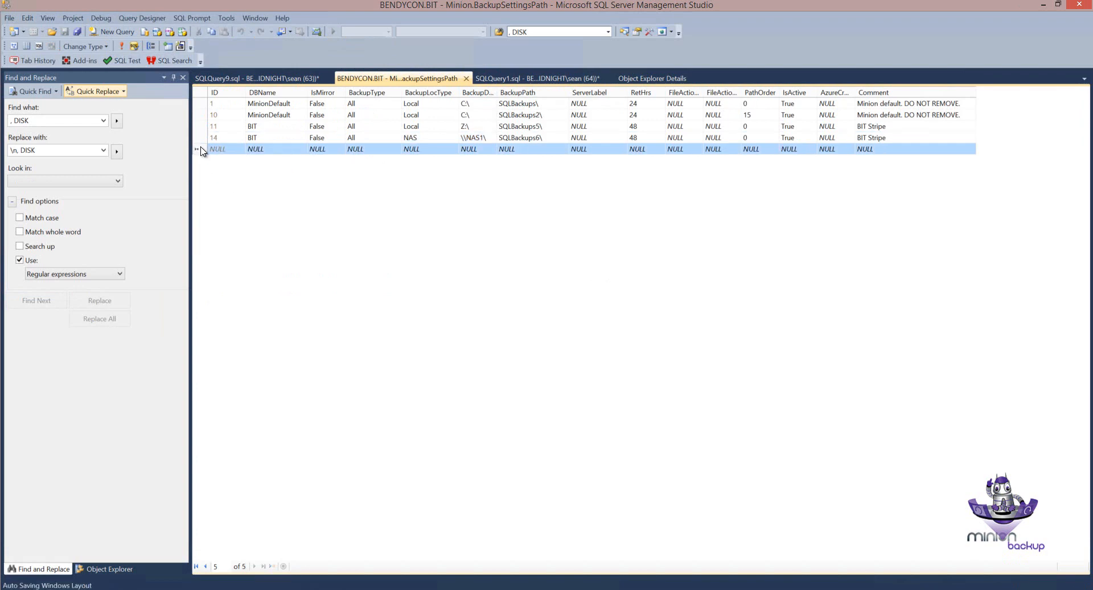
right_click(201, 148)
click(230, 195)
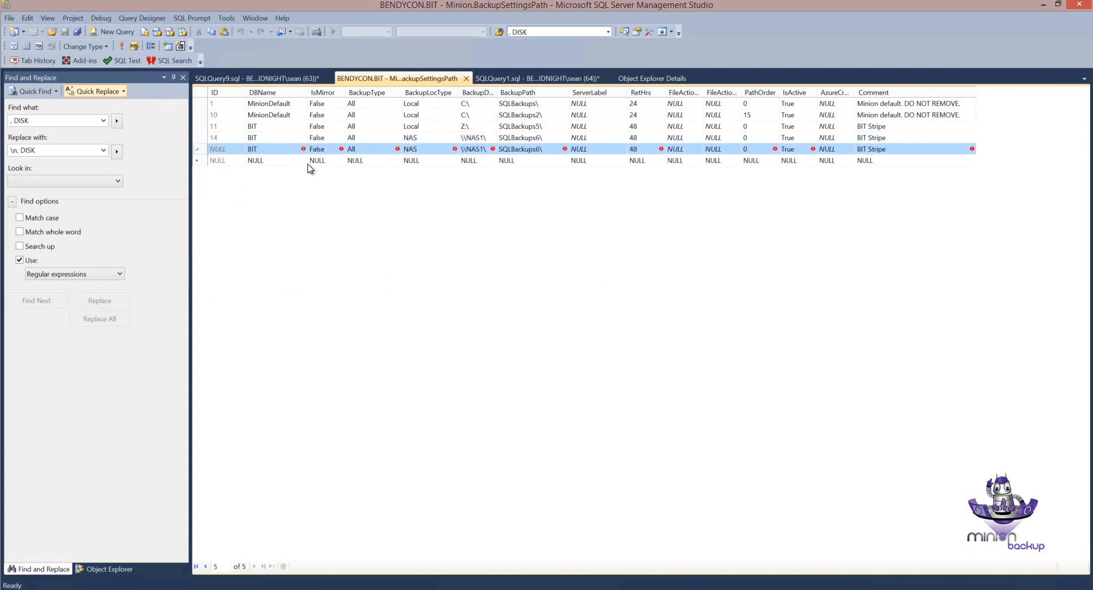
Set the duplicated BIT row's BackupLocType to Local and its BackupDrive to K:\, and commit the row
click(422, 149)
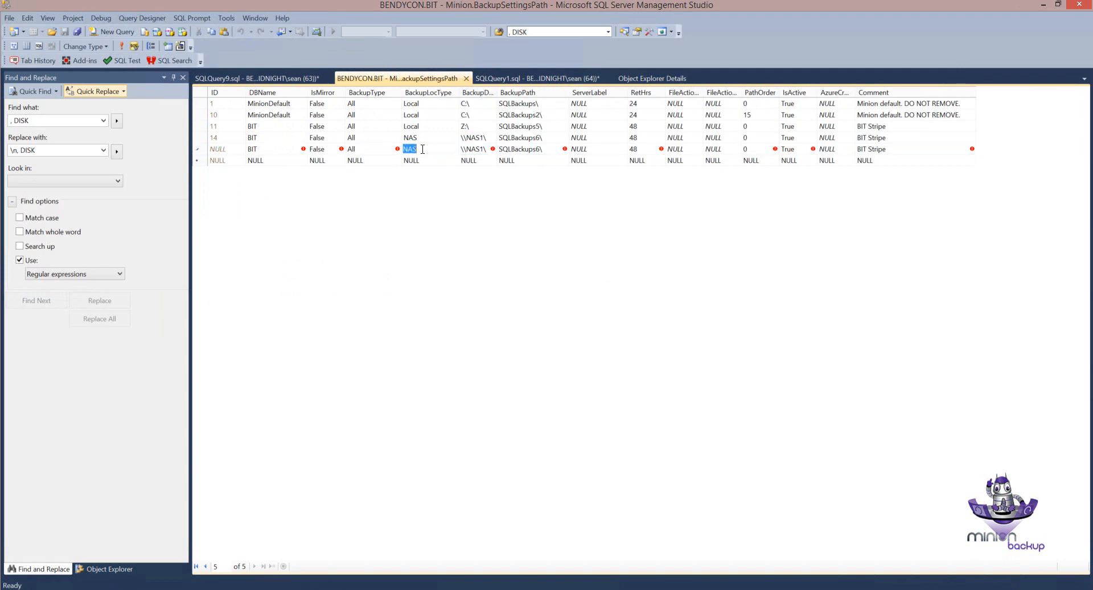
text(Local)
key(Tab)
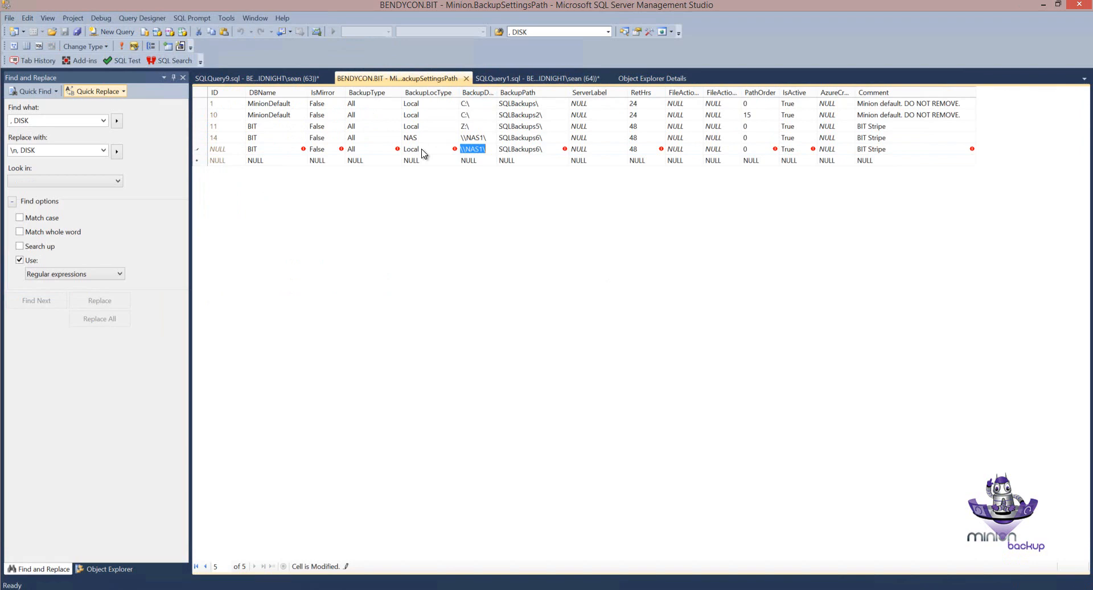
text(K:\)
key(Down)
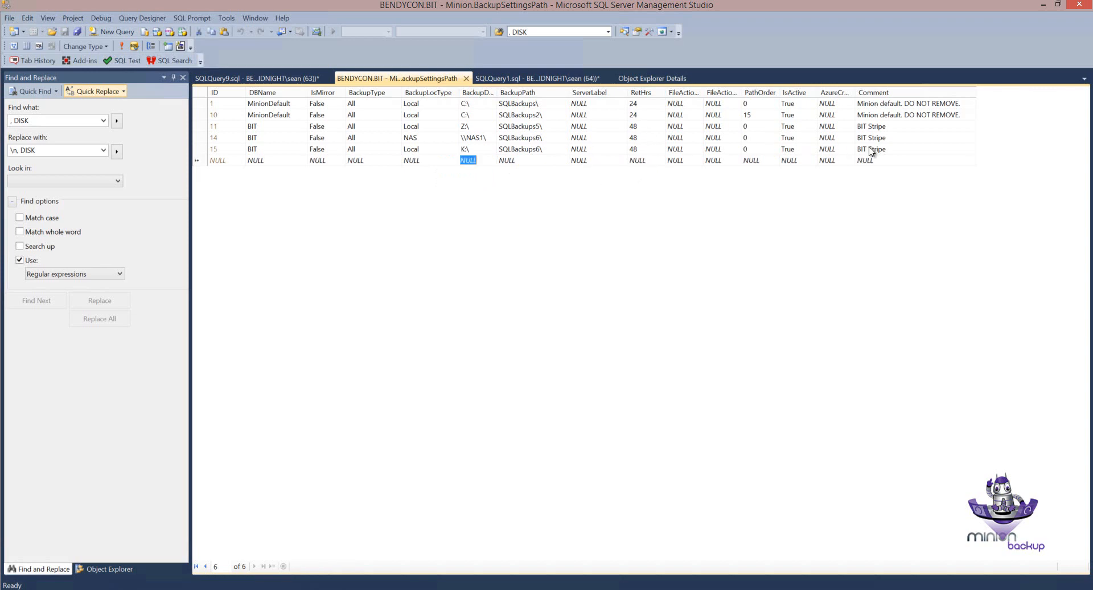
Execute the Minion.BackupStmtGet call for BIT in SQLQuery1.sql and examine how the BackupDrive values alternate across the first nine result rows
click(508, 78)
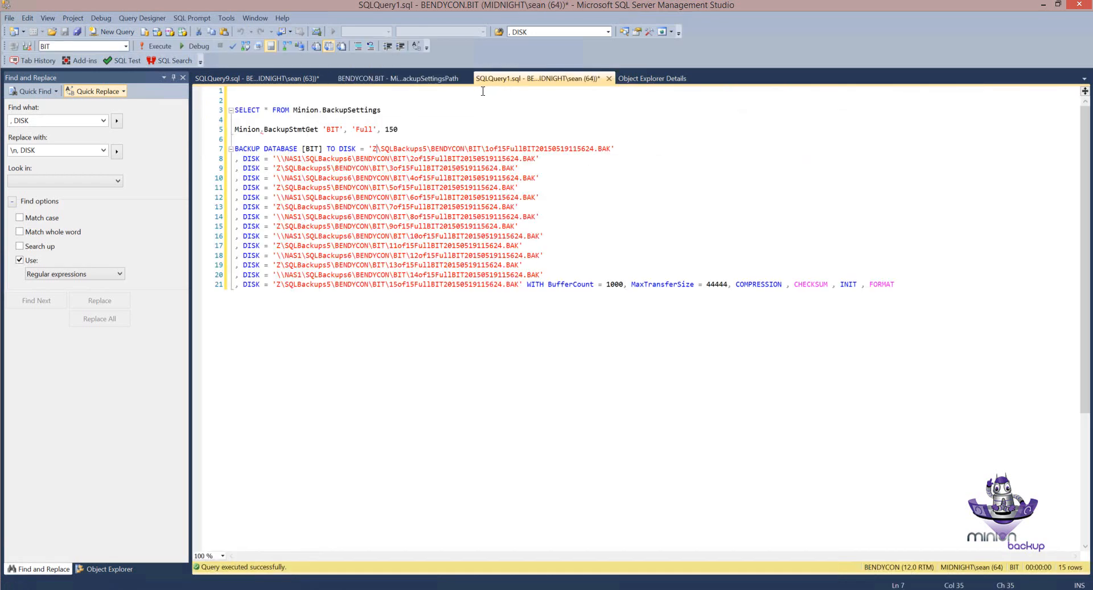
drag(406, 131, 232, 131)
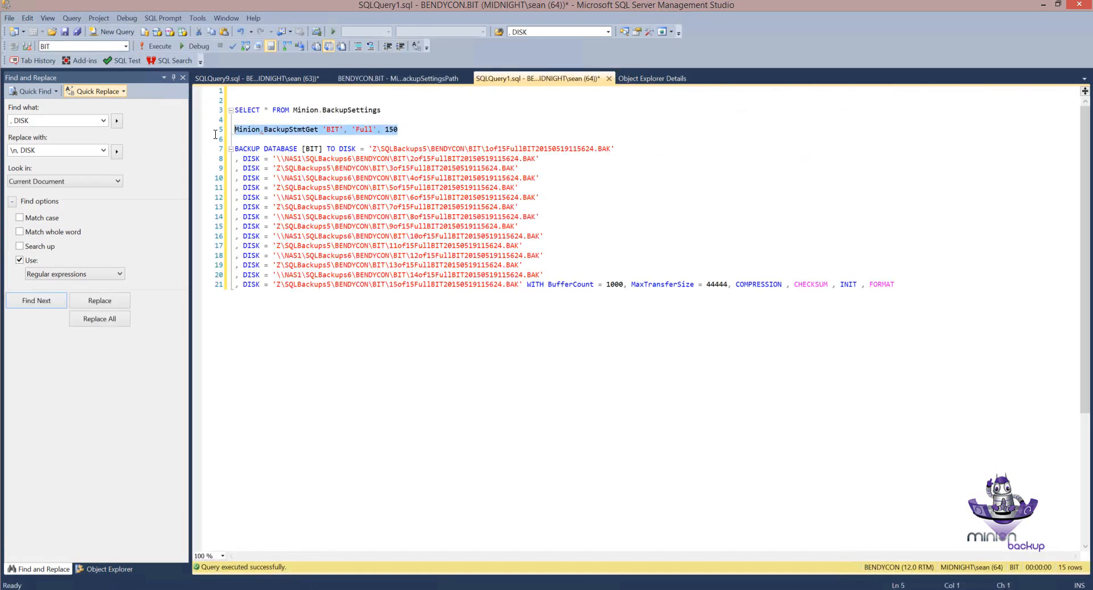
click(164, 49)
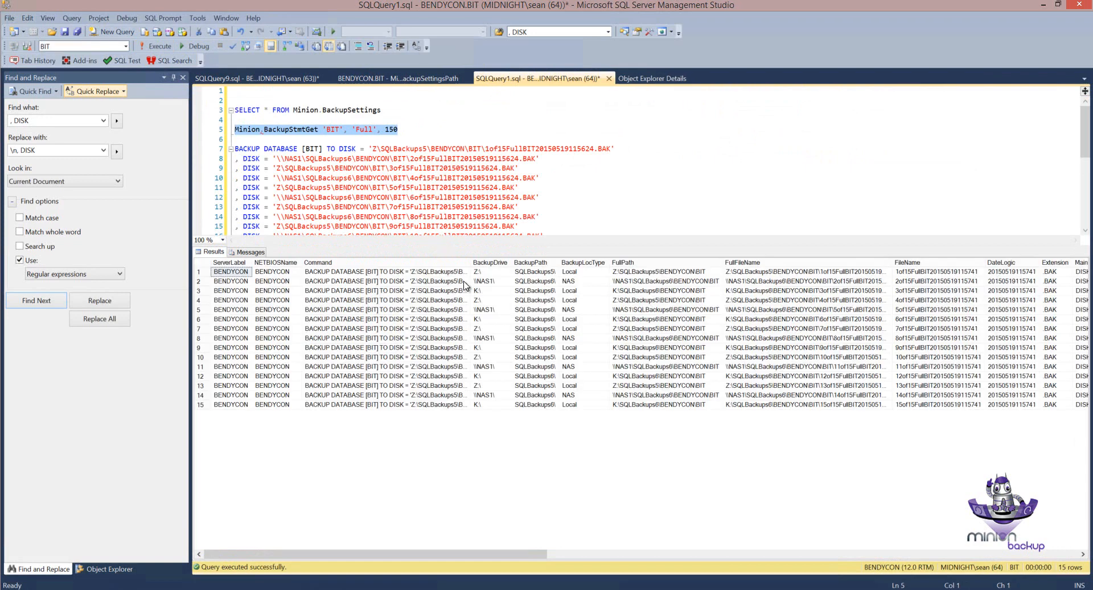
click(486, 273)
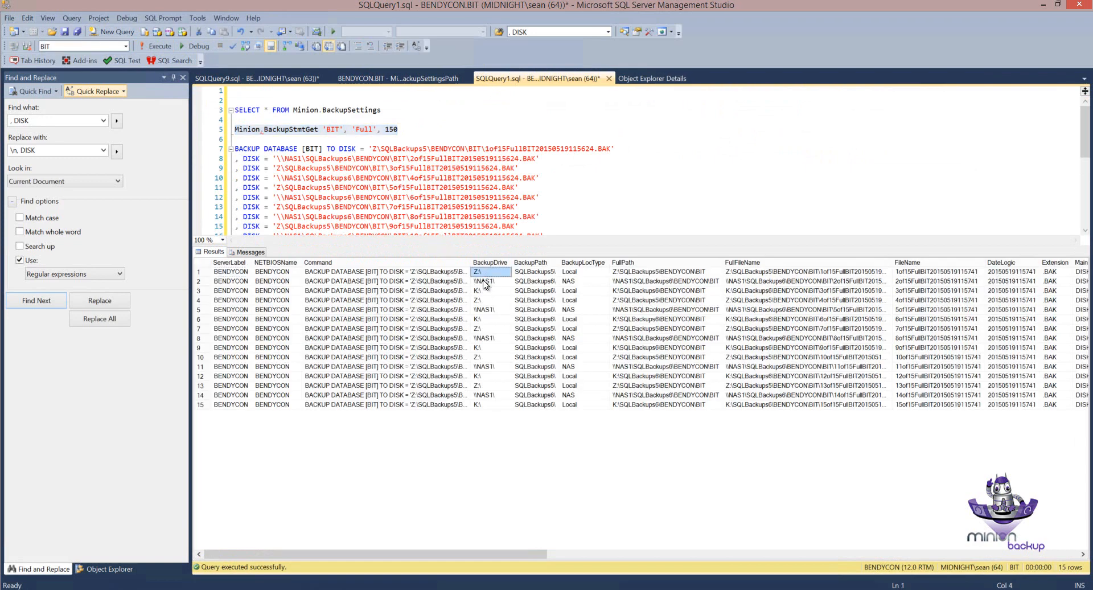
click(483, 300)
click(484, 310)
click(481, 320)
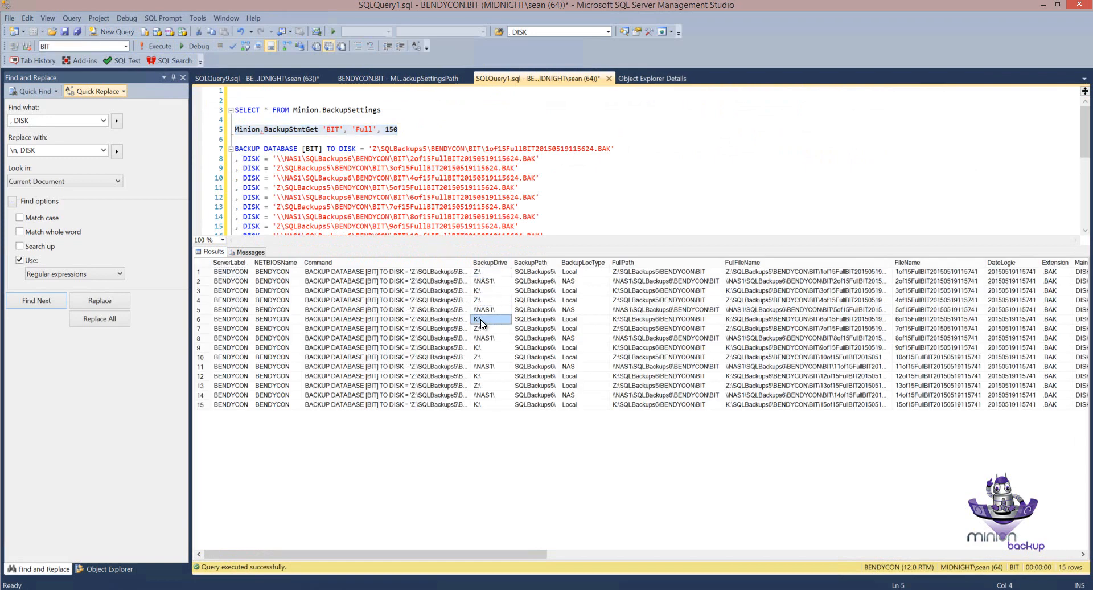
click(480, 330)
click(480, 339)
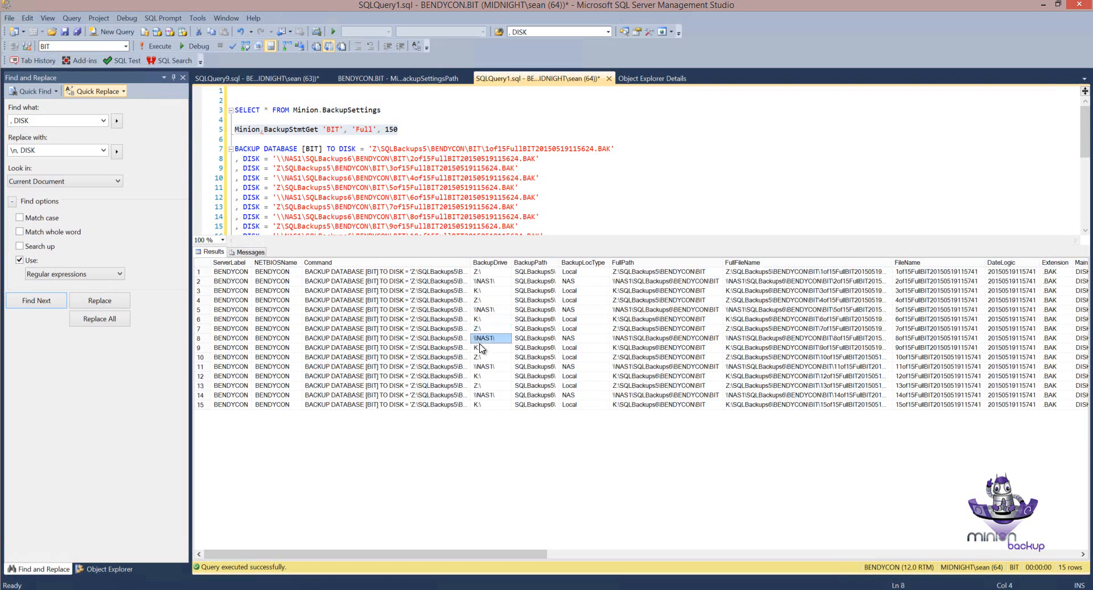
click(481, 348)
Change the database in the Minion.BackupStmtGet call to MinionDev, execute it, and examine the BackupPath values of the first result rows
double_click(334, 129)
text(MinionDev)
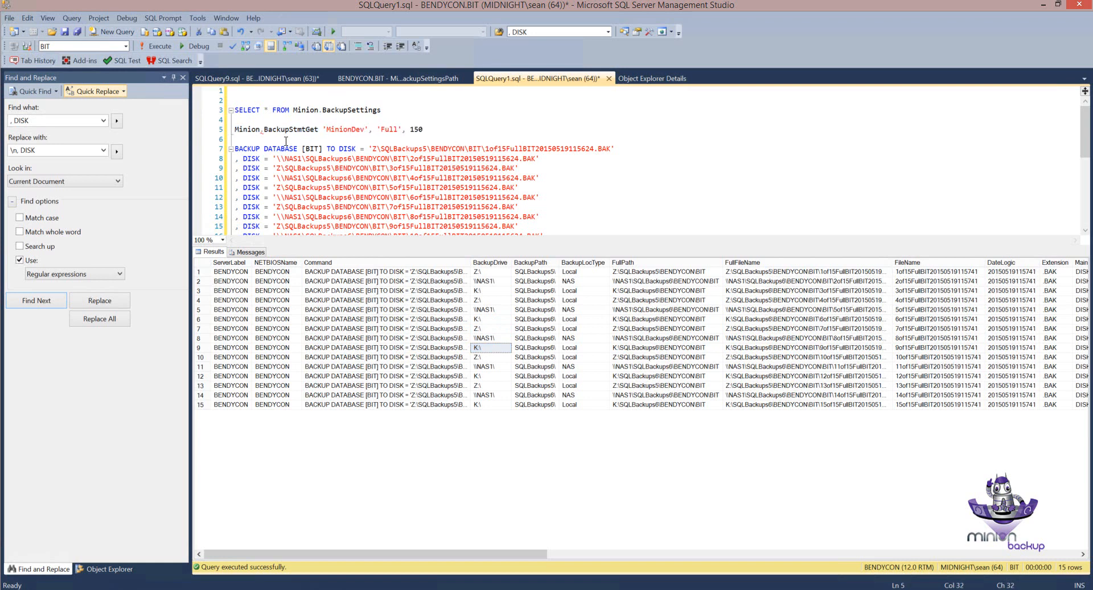
drag(266, 140, 234, 130)
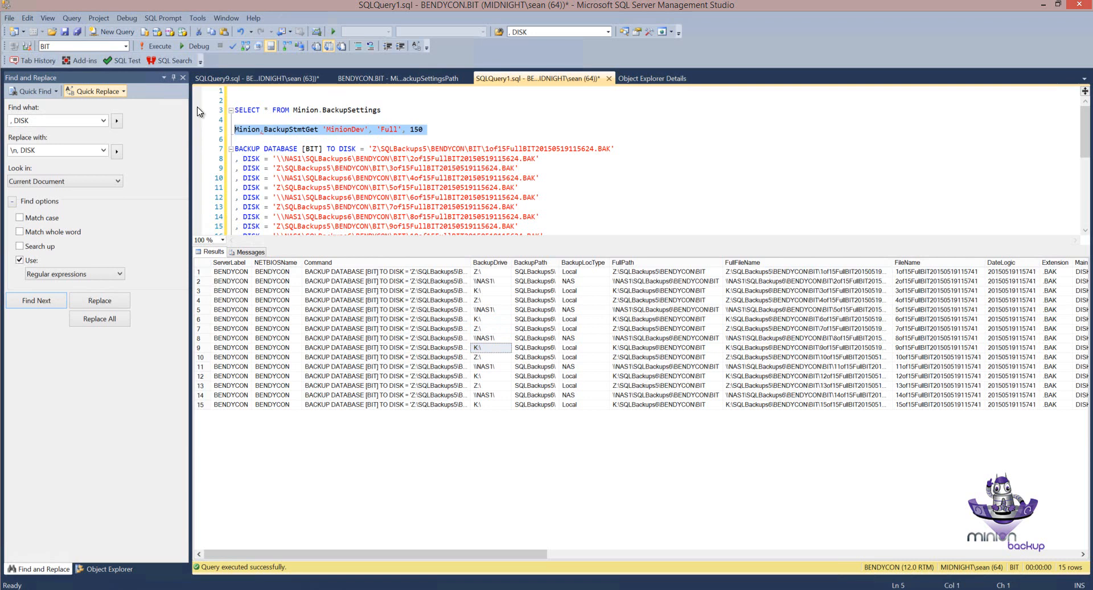
click(157, 47)
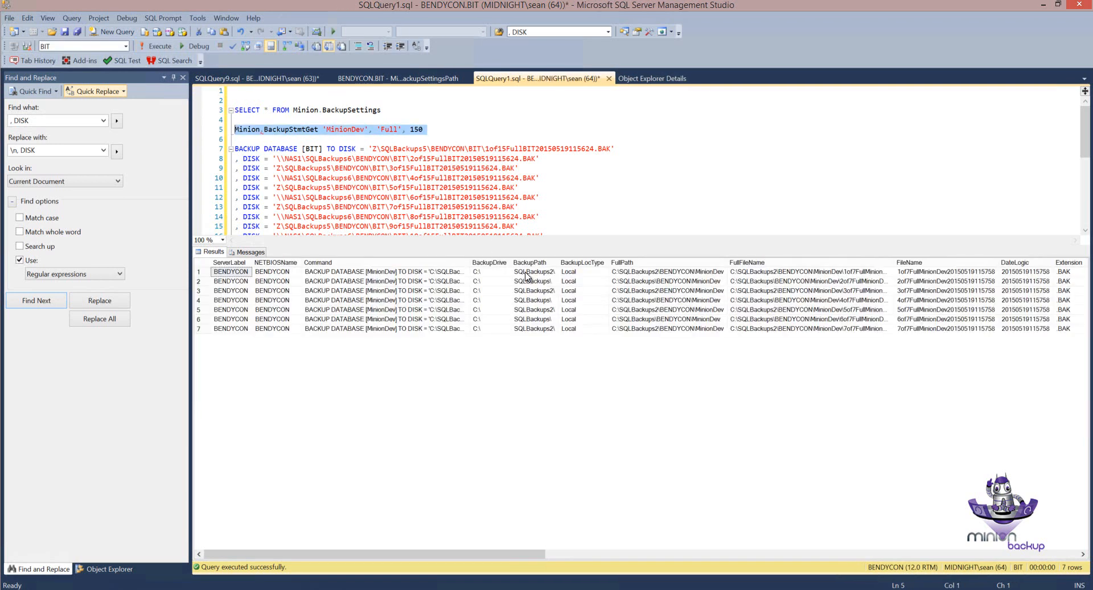
click(525, 272)
click(527, 283)
click(527, 292)
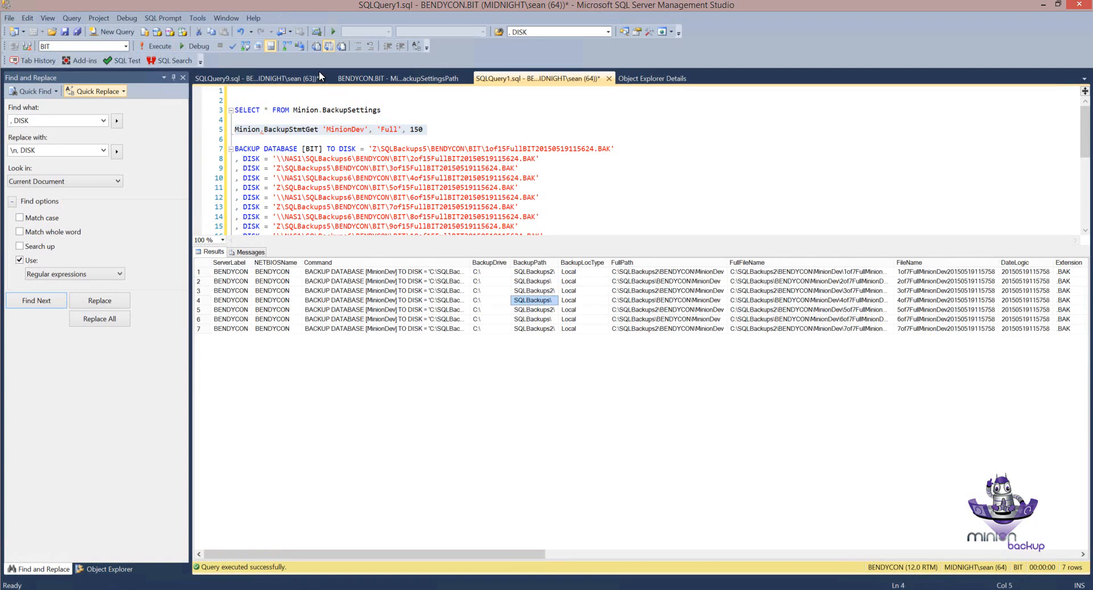
Compare the two MinionDefault rows and their PathOrder values in Minion.BackupSettingsPath with the BackupPath sequence in the MinionDev results
click(357, 80)
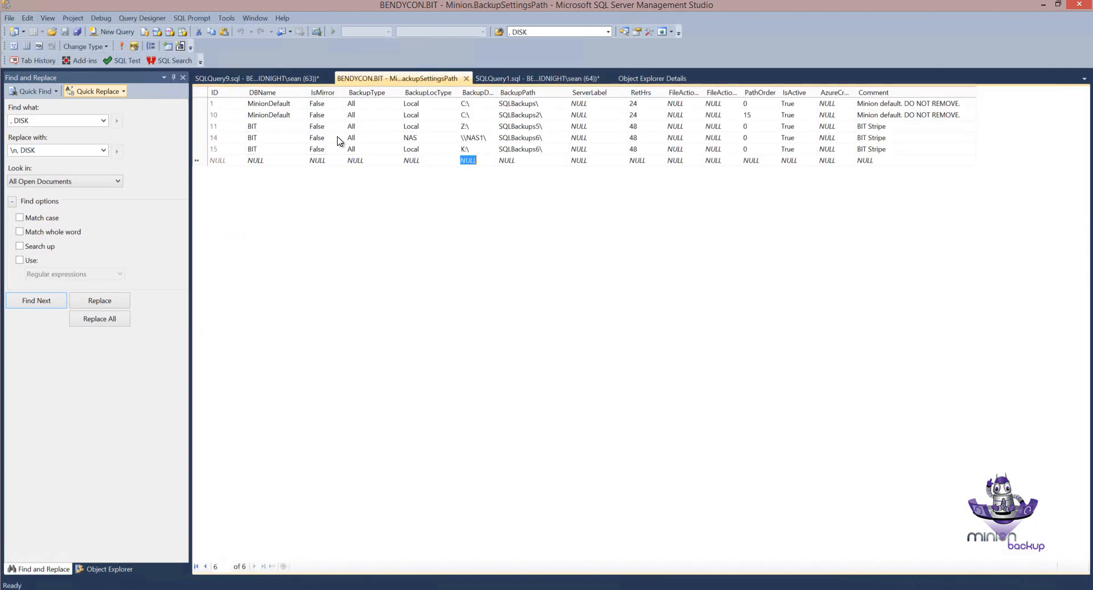
click(198, 104)
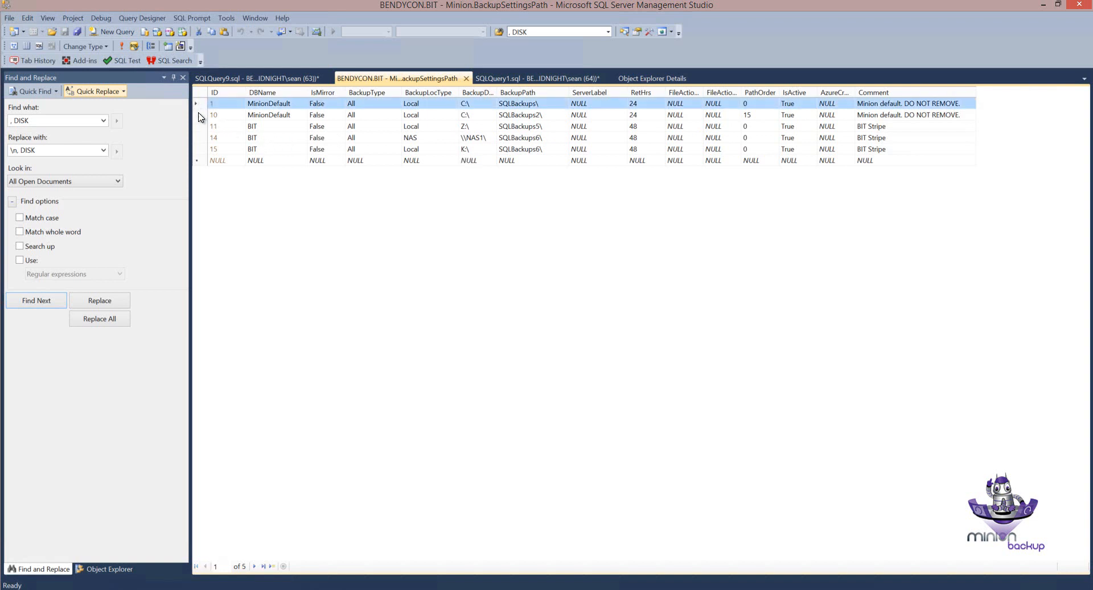
shift+click(198, 115)
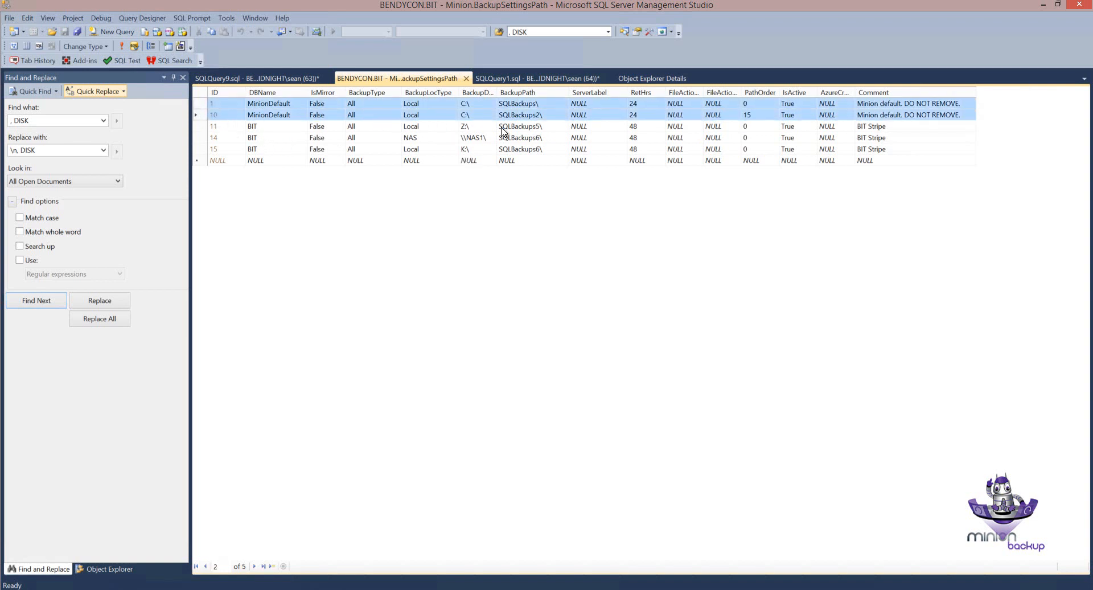
click(535, 78)
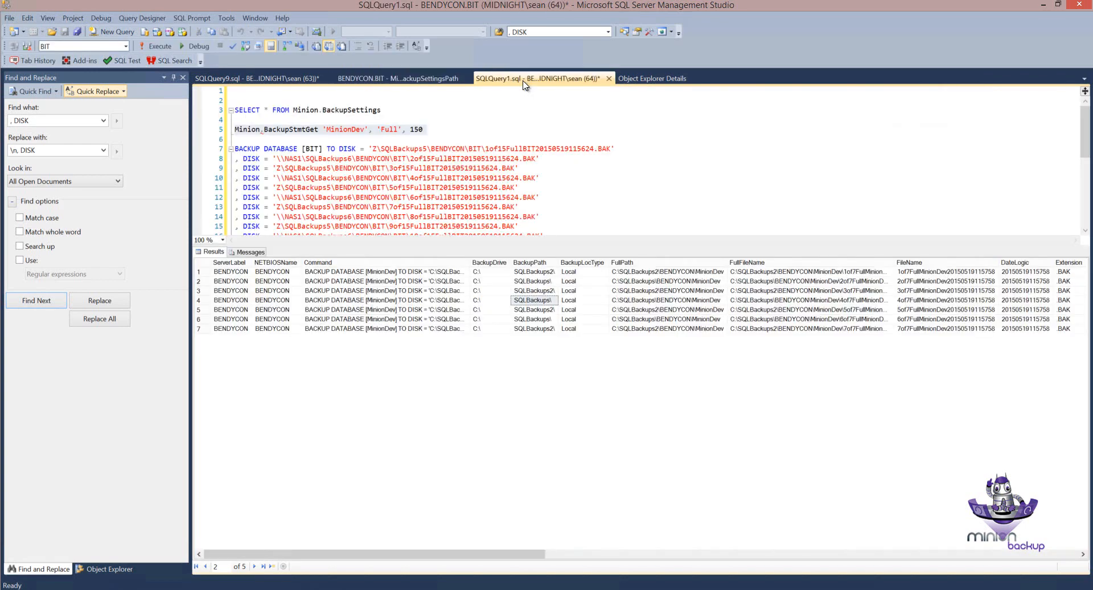
click(534, 272)
click(534, 279)
click(397, 79)
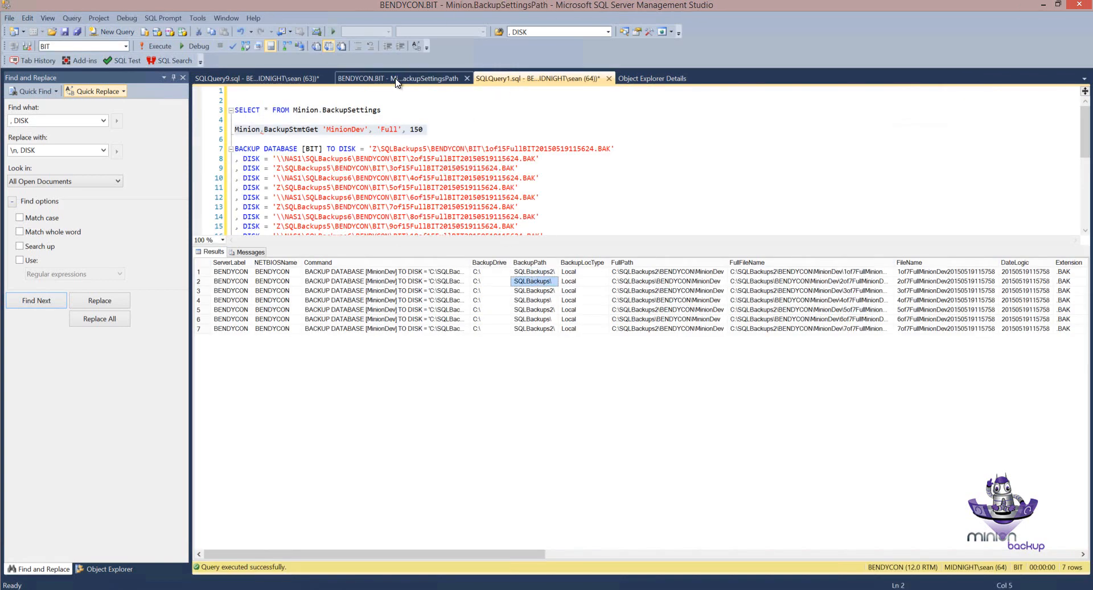
click(756, 116)
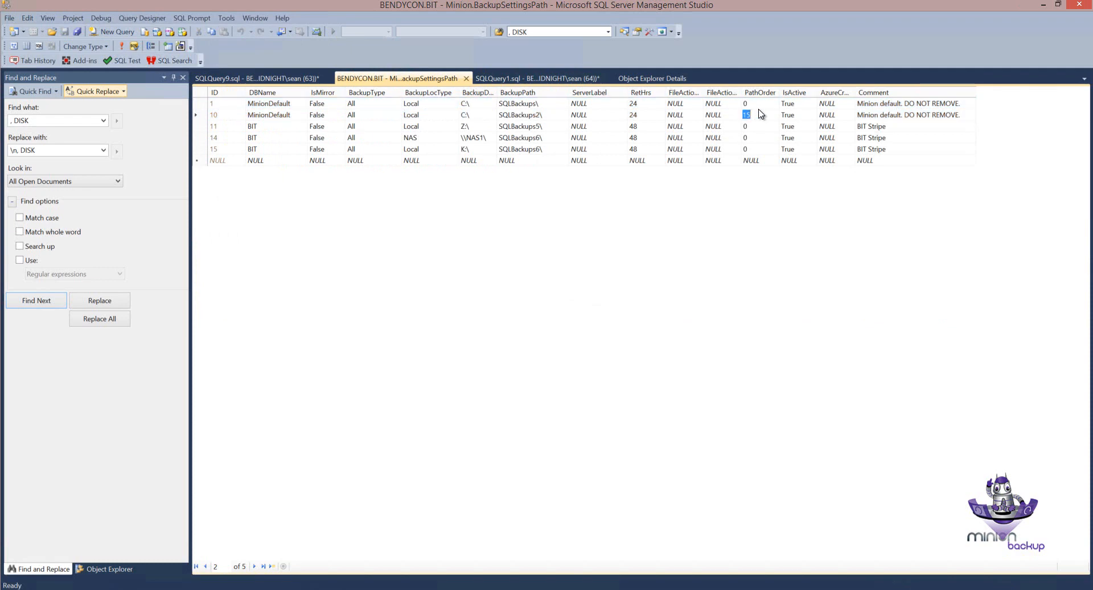
click(760, 103)
click(559, 79)
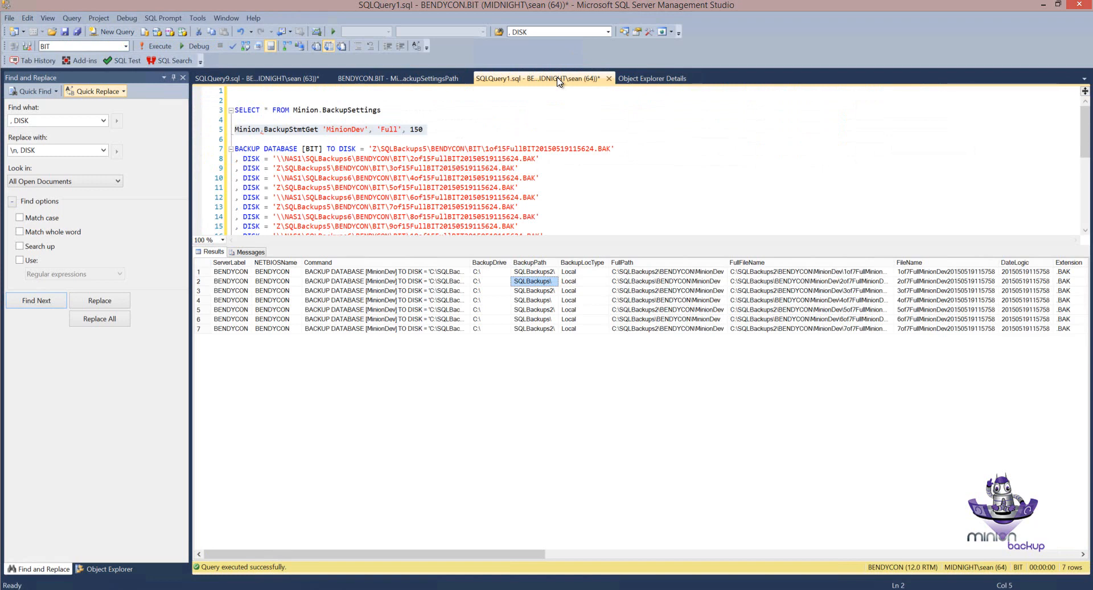
Review the BIT stripe rows in Minion.BackupSettingsPath again, and return to the Minion.BackupStmtGet call in SQLQuery1.sql
click(398, 79)
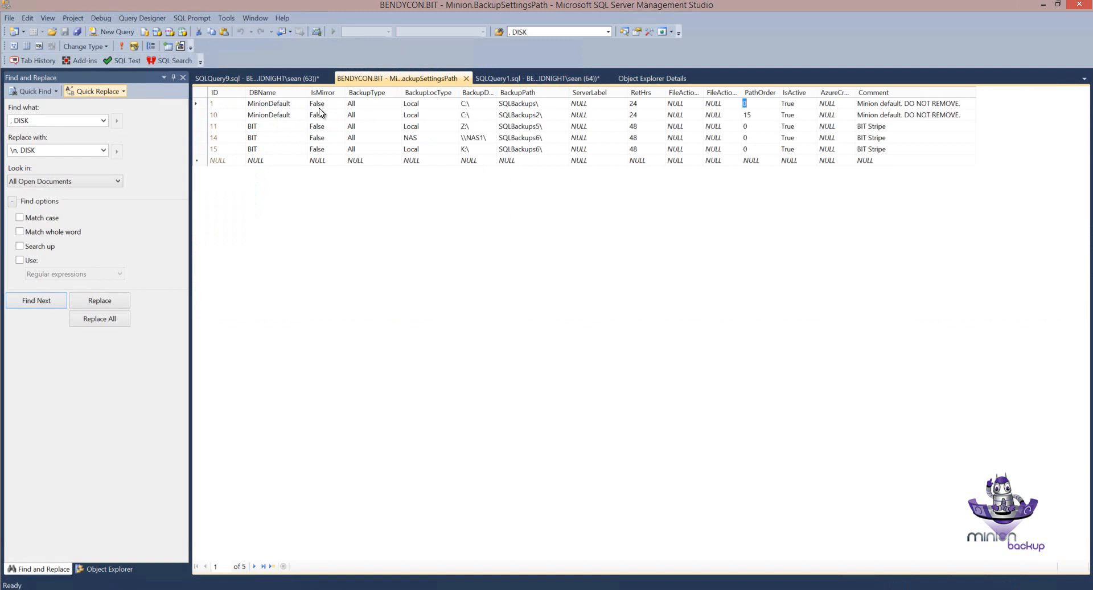
click(359, 151)
click(488, 81)
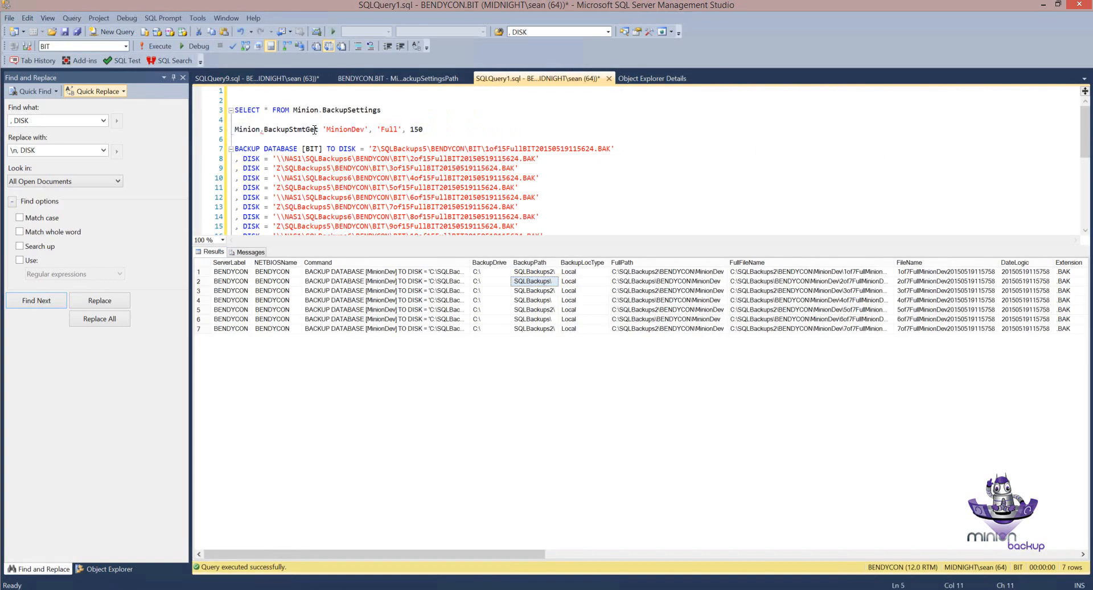
drag(424, 129, 234, 130)
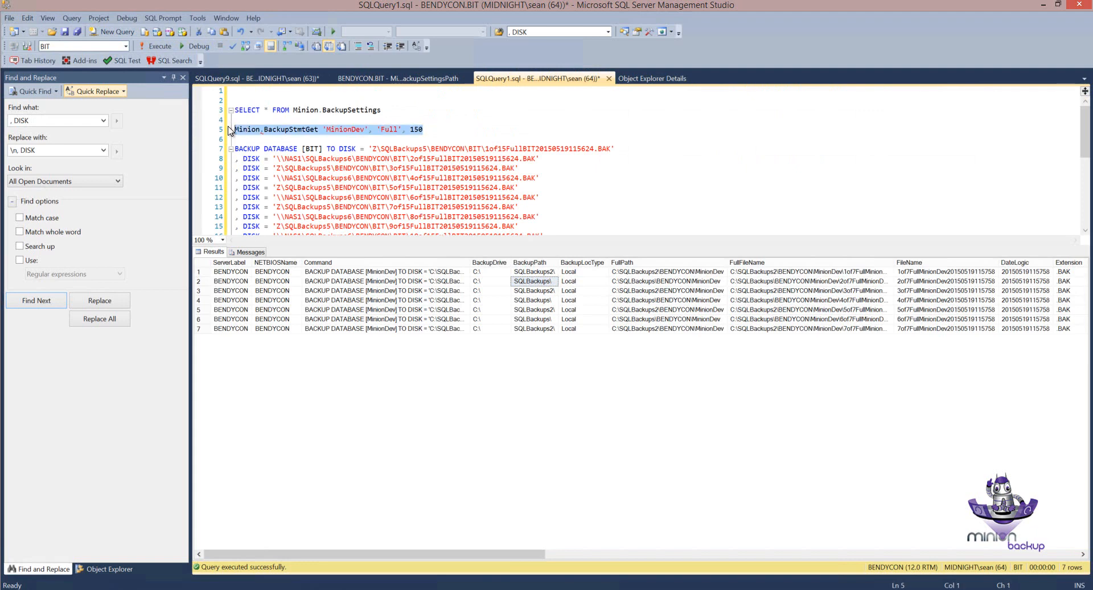
click(441, 132)
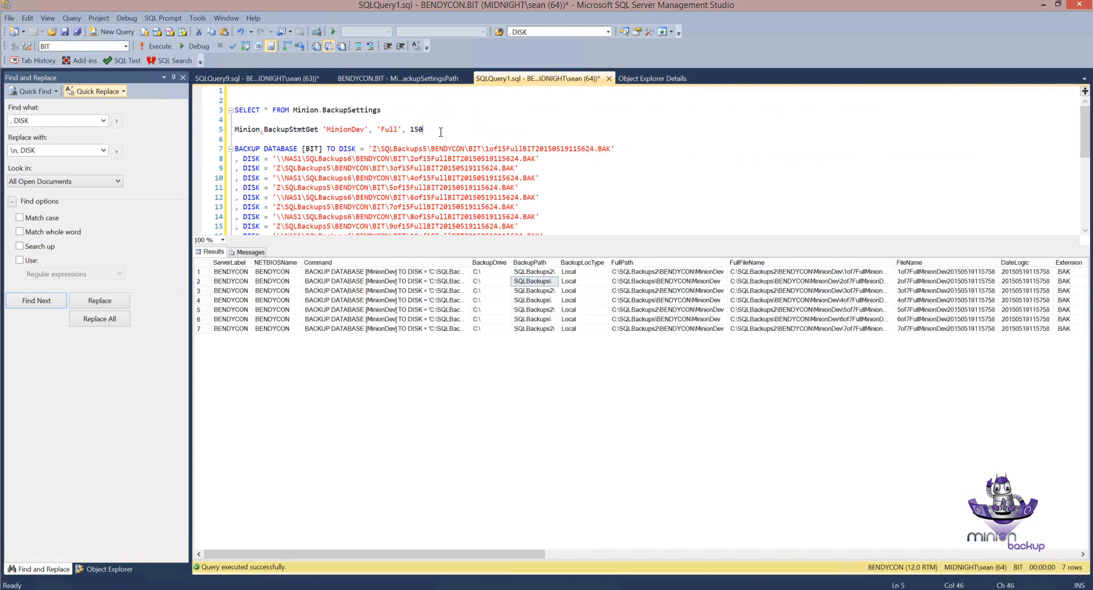